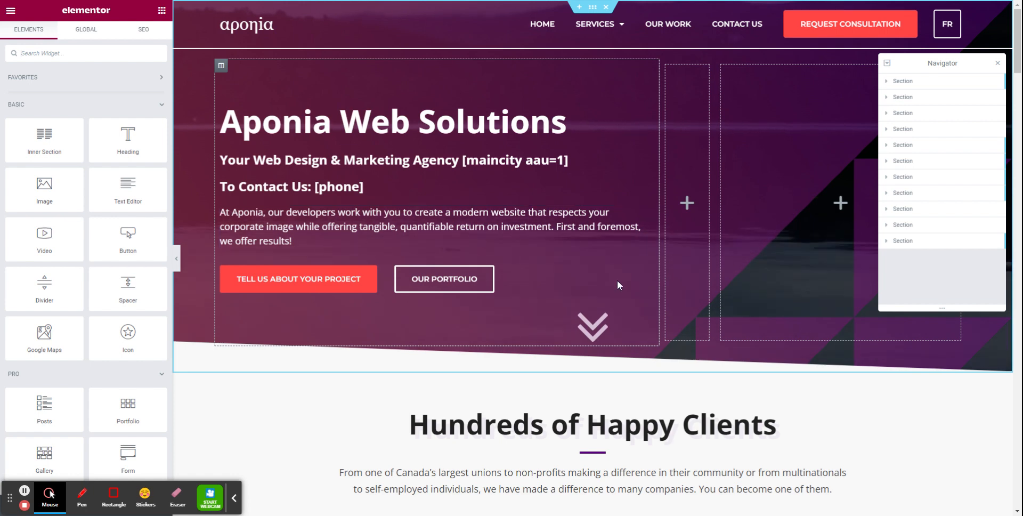
Step: Select the "Hundreds of Happy Clients" heading and append the test text "sadasdassdaasdasd" to its title
scroll(600, 305, "down", 1)
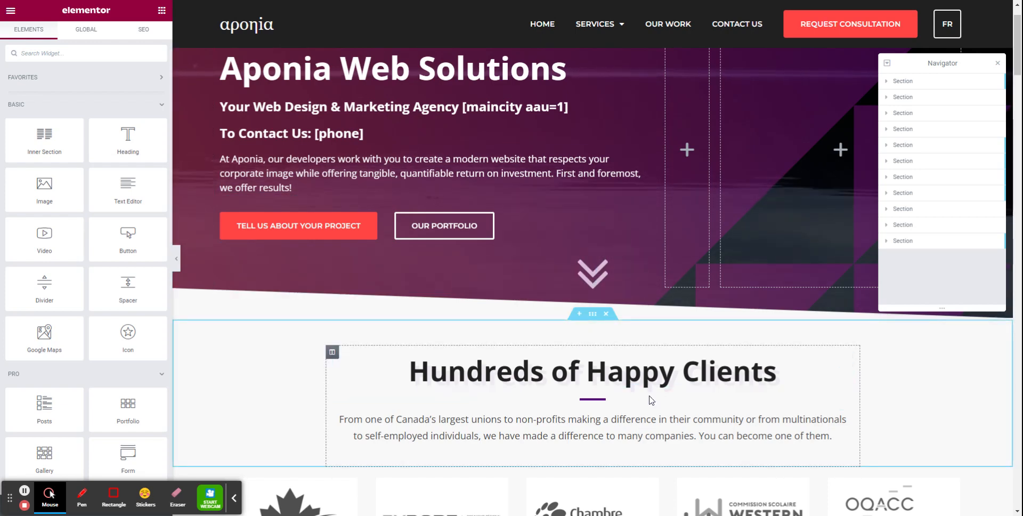
scroll(522, 259, "down", 2)
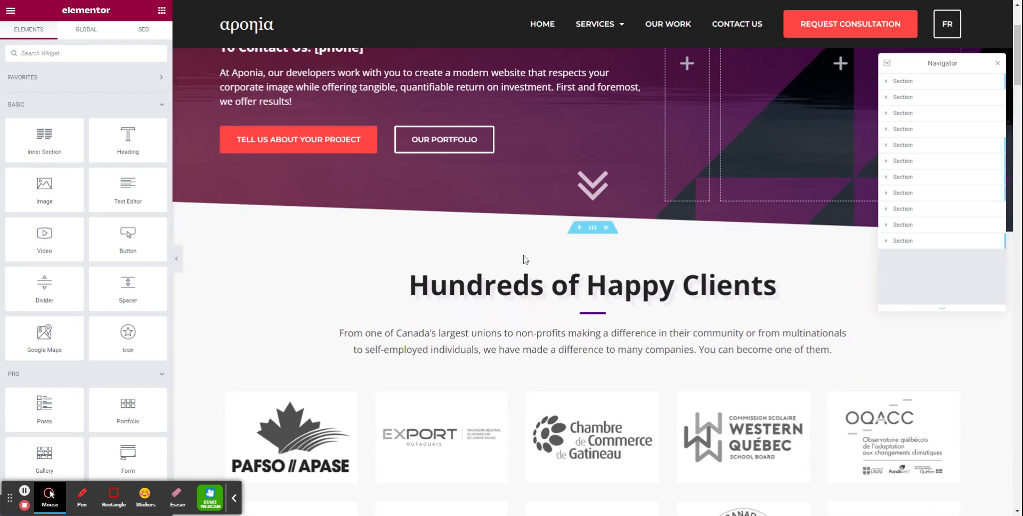
scroll(575, 292, "up", 2)
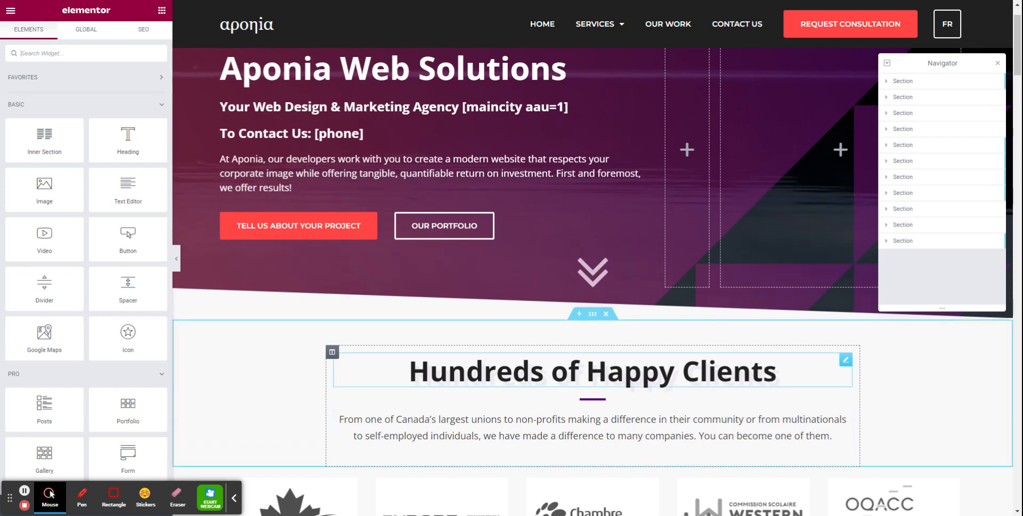
left_click(677, 369)
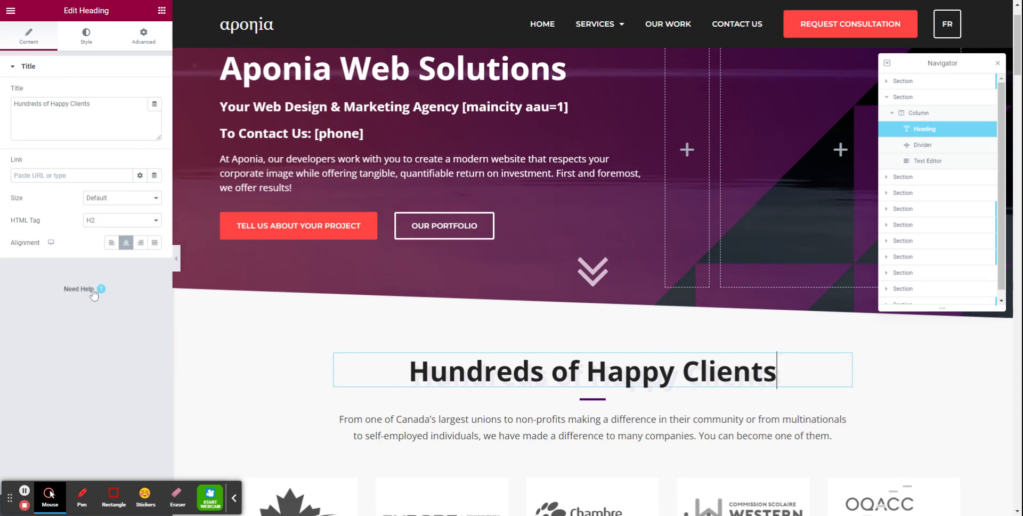
left_click(91, 115)
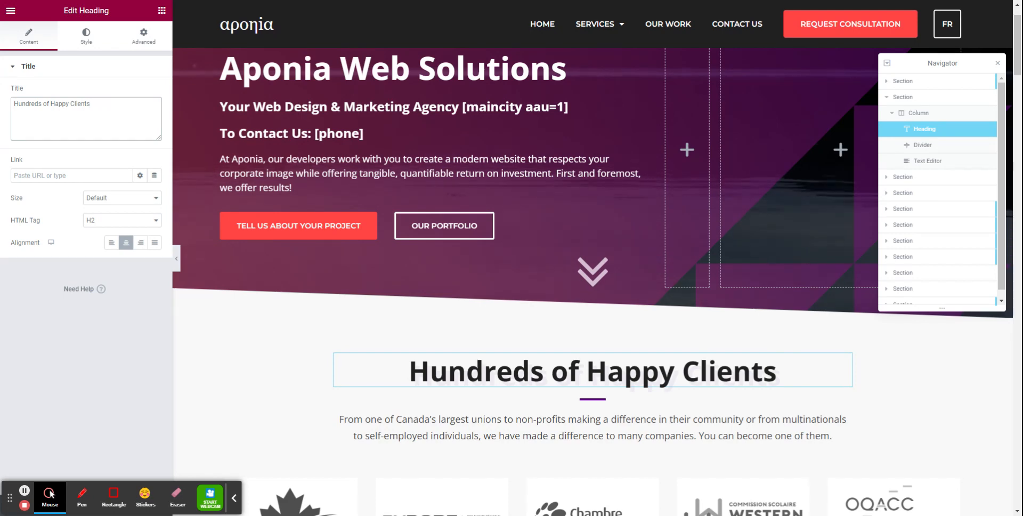
mouse_move(116, 111)
left_mouse_down()
mouse_move(8, 105)
mouse_move(97, 112)
left_mouse_up()
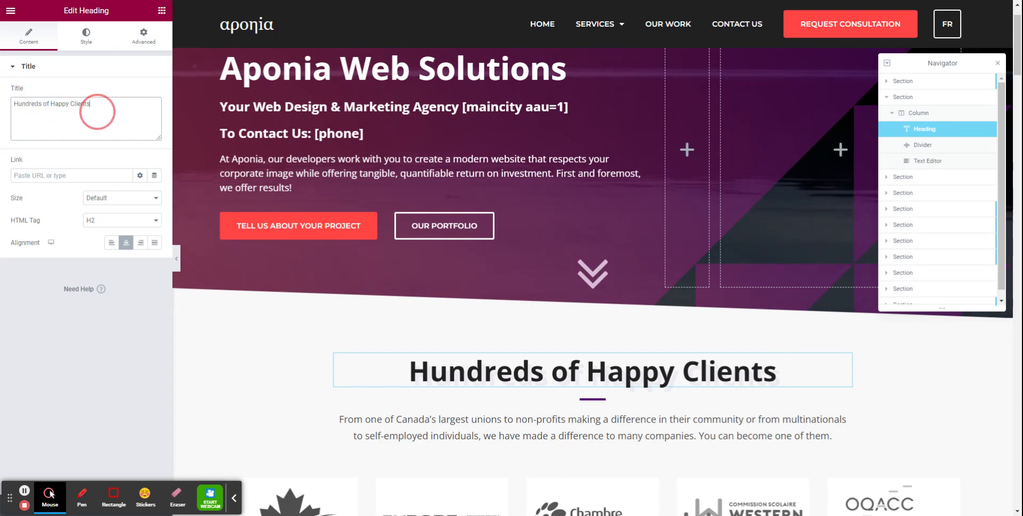
type("sadasdas")
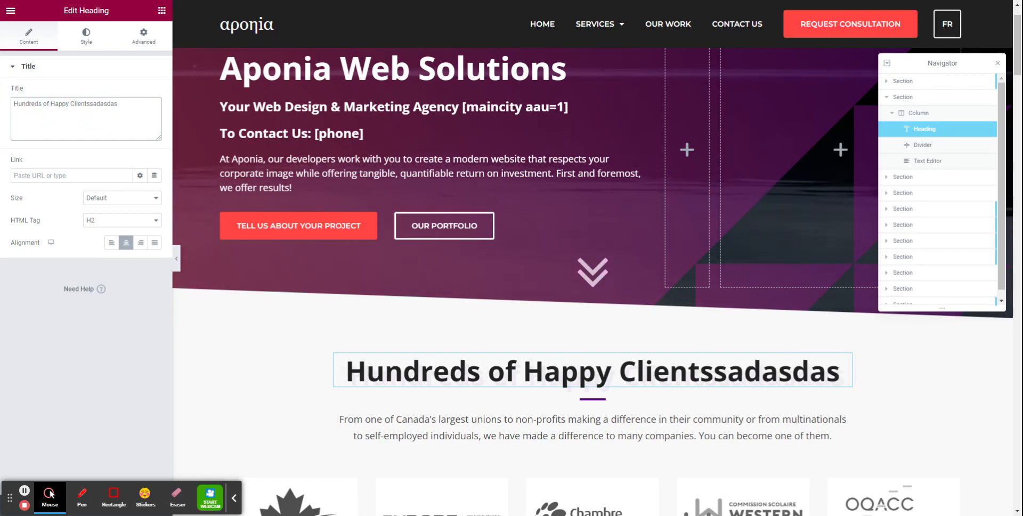
type("sdaasdasd")
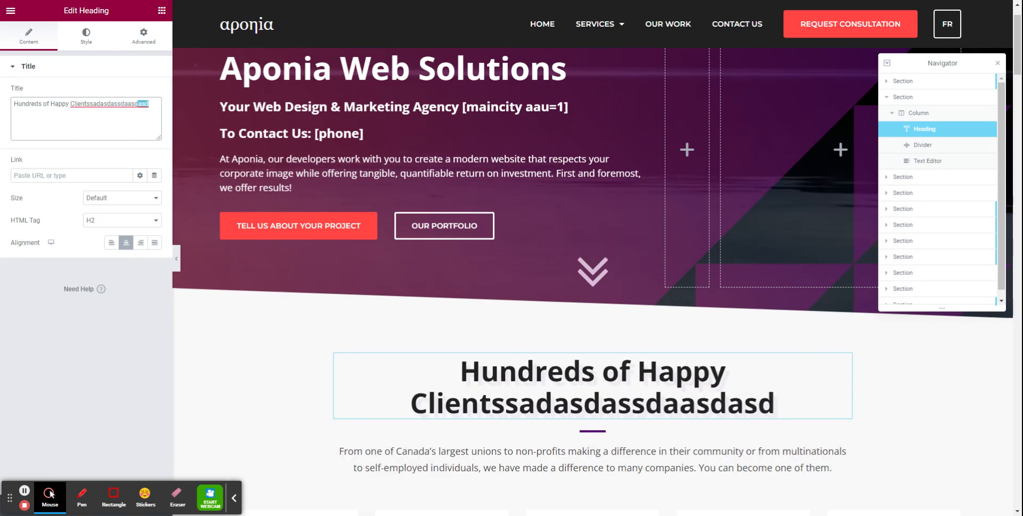
Step: Delete the appended test text from the title of the "Hundreds of Happy Clients" heading
key("shift+Left")
key("shift+Left")
key("shift+Left")
key("shift+Left")
key("shift+Left")
key("shift+Left")
key("shift+Left")
key("shift+Left")
key("shift+Left")
key("shift+Left")
key("shift+Left")
key("shift+Left")
key("shift+Left")
key("shift+Left")
key("BackSpace")
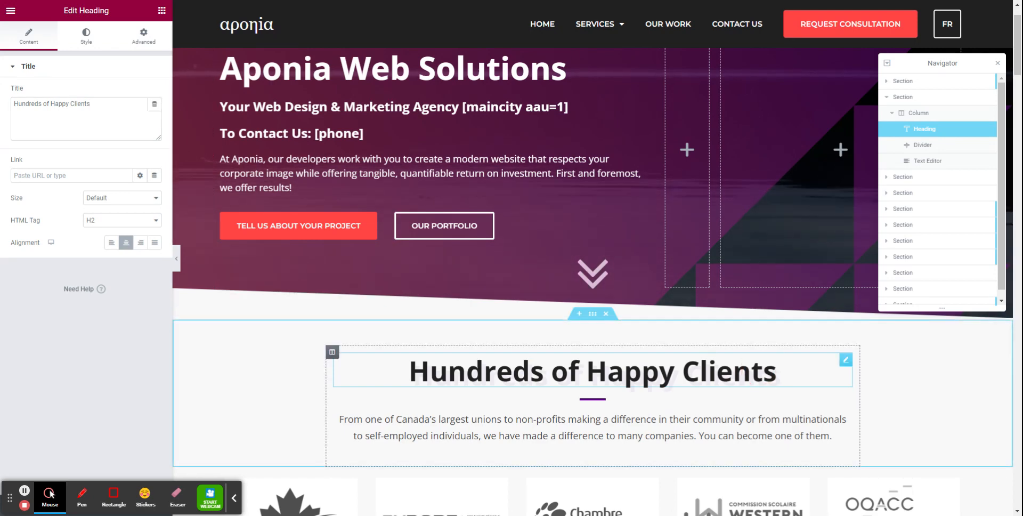
Step: Add "ASDasdas" to the end of the heading directly on the page and delete it again
type("ASDasdas")
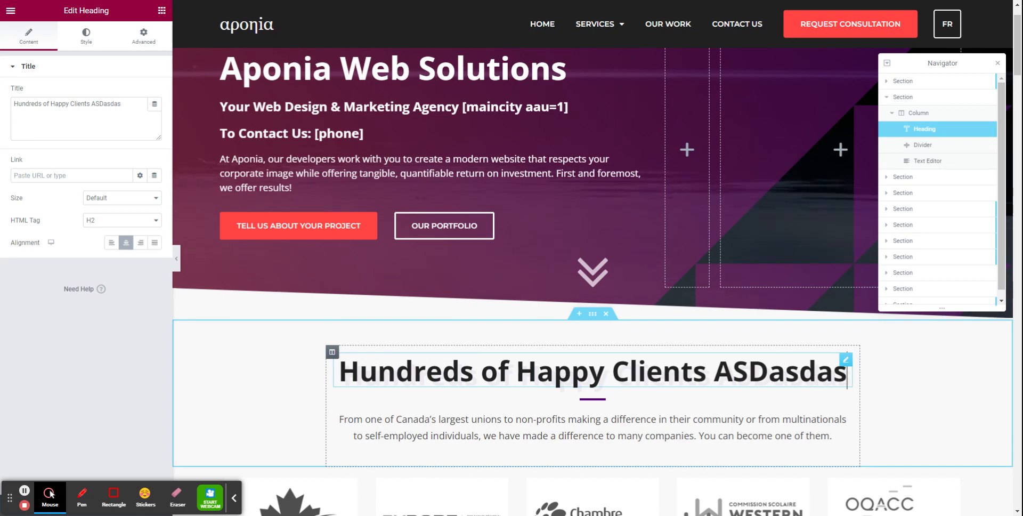
key("ctrl+shift+Left")
key("BackSpace")
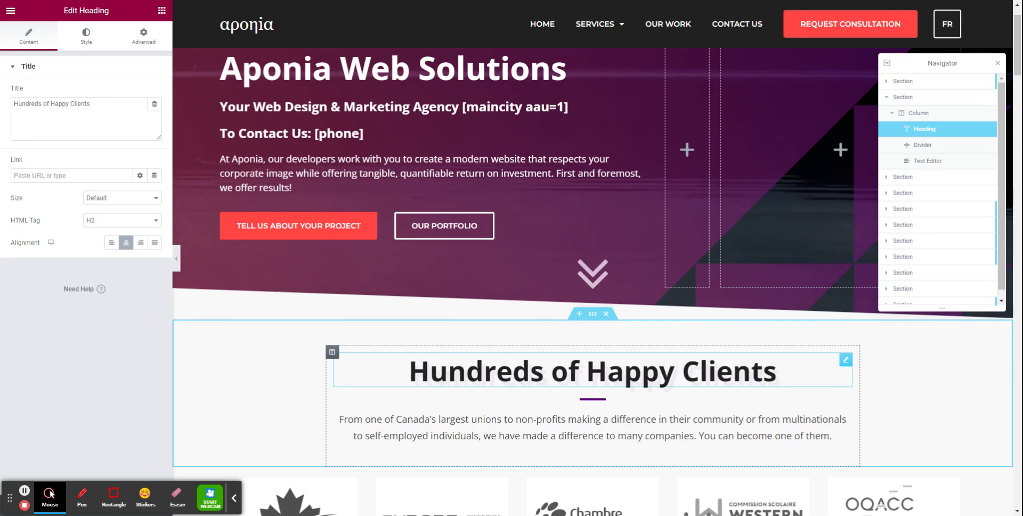
Step: Link the heading to the Contact Us page and clear the link again
scroll(675, 333, "down", 1)
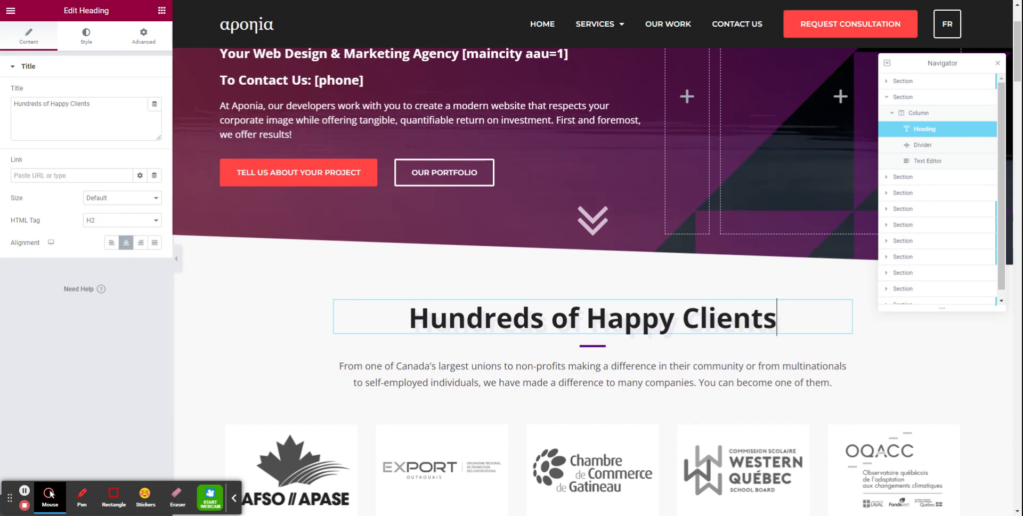
double_click(16, 159)
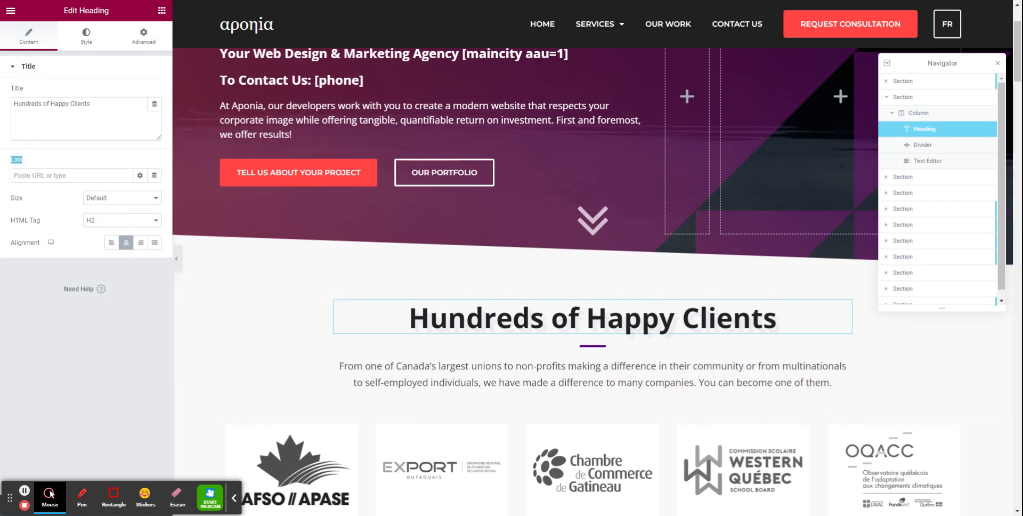
left_click(74, 176)
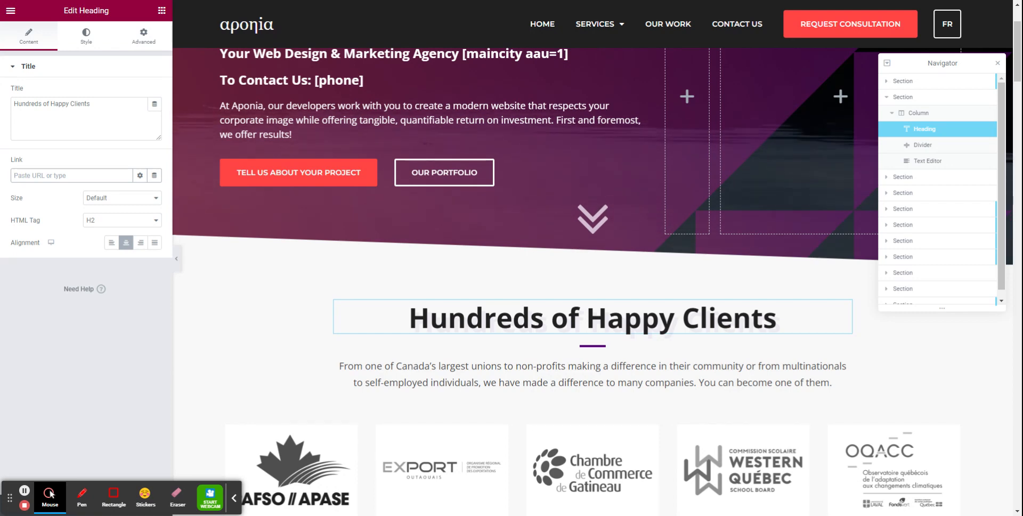
type("contac")
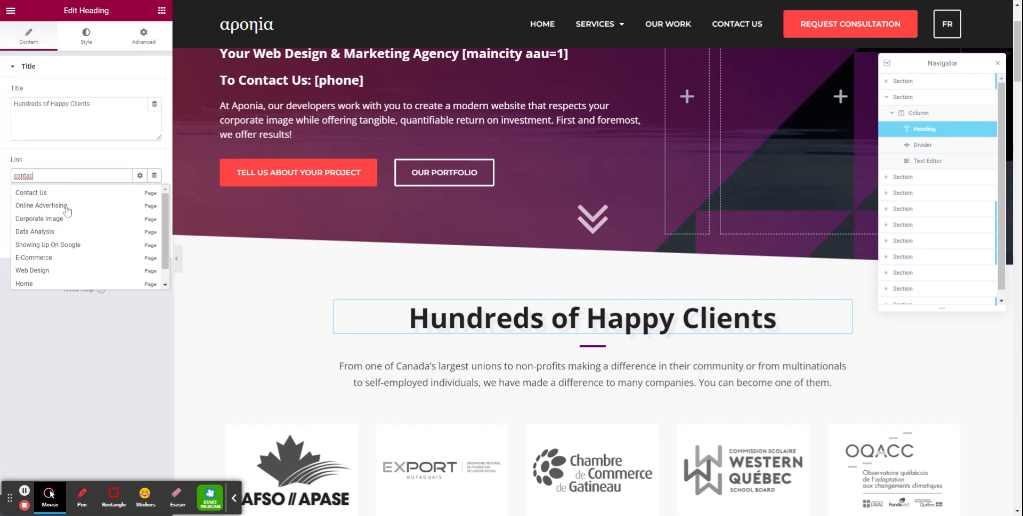
left_click(38, 195)
left_click_drag(15, 175, 120, 175)
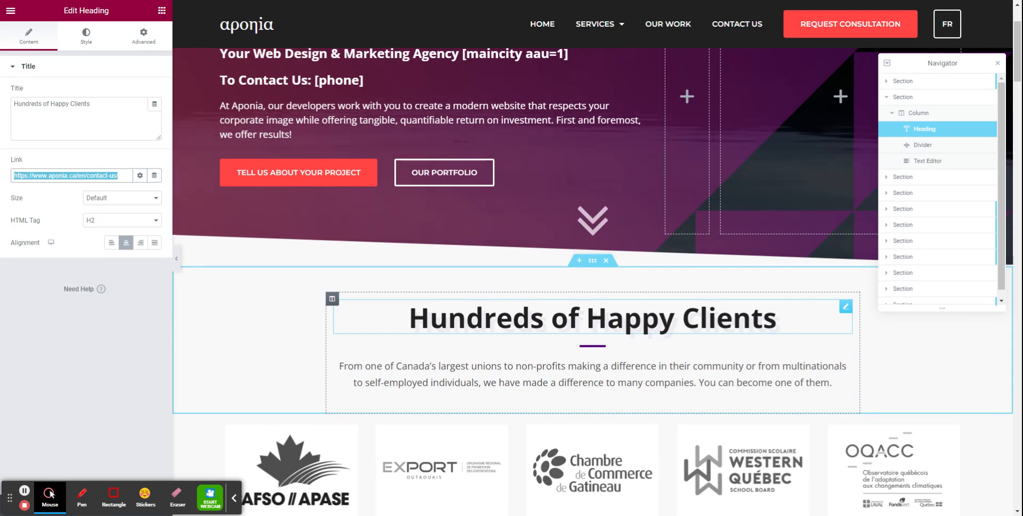
key("BackSpace")
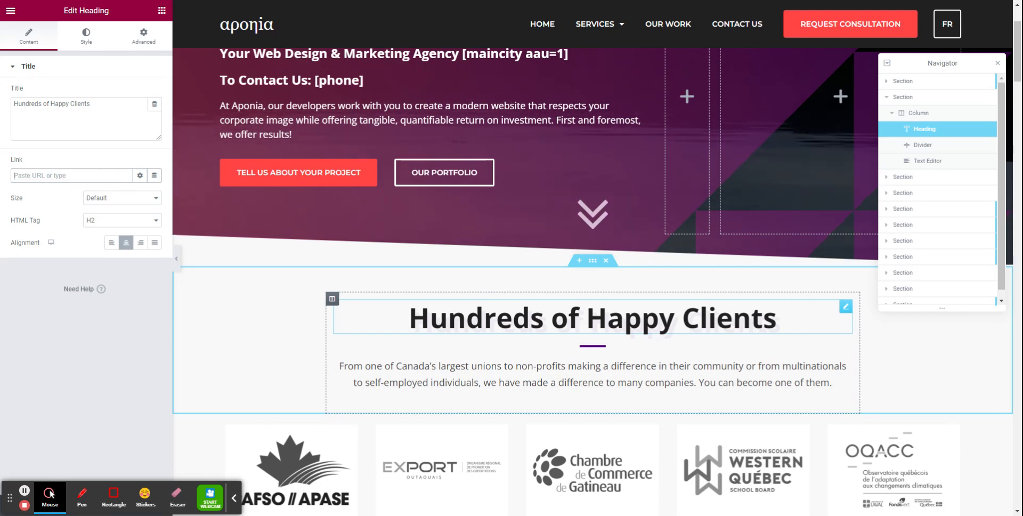
Step: Try the left, right and justified alignments on the heading and set it back to centered
left_click(112, 244)
left_click(126, 244)
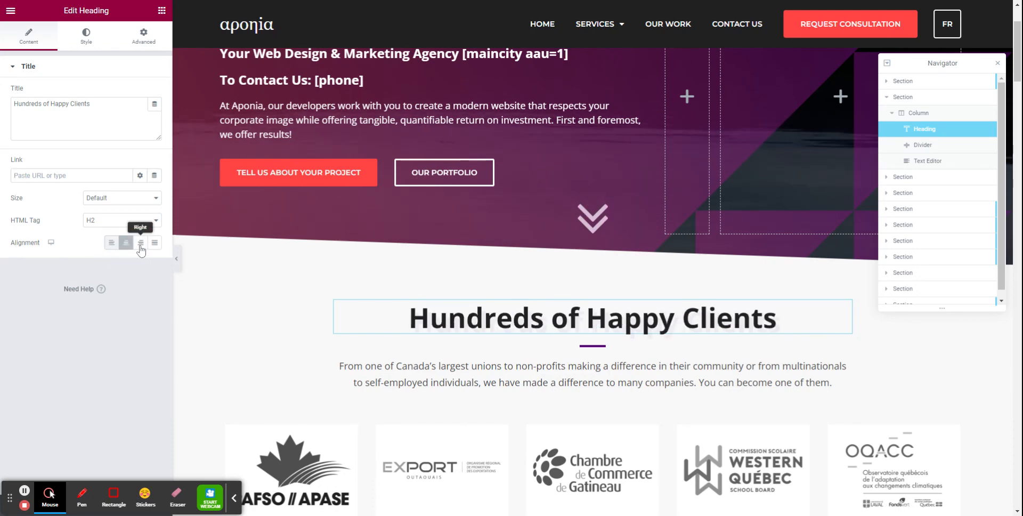
left_click(140, 244)
left_click(154, 245)
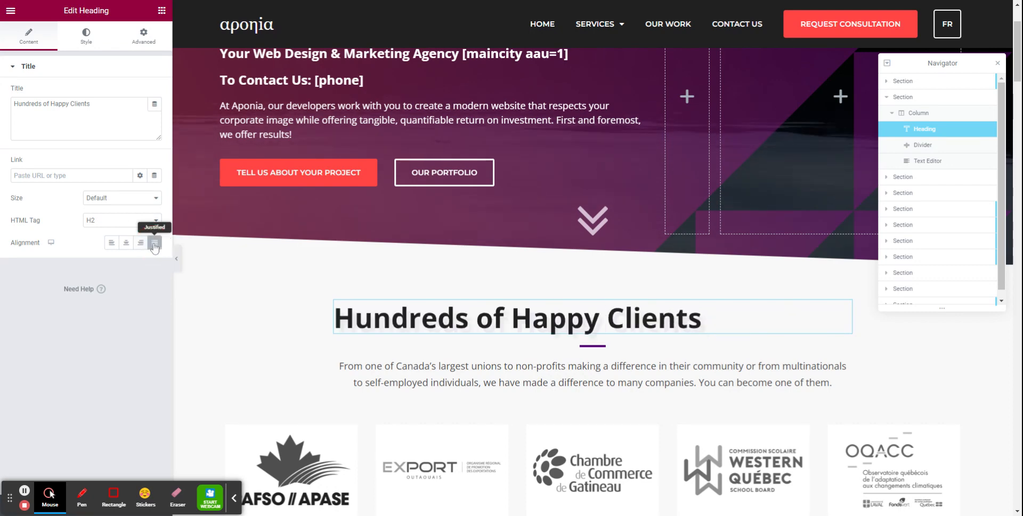
left_click(125, 246)
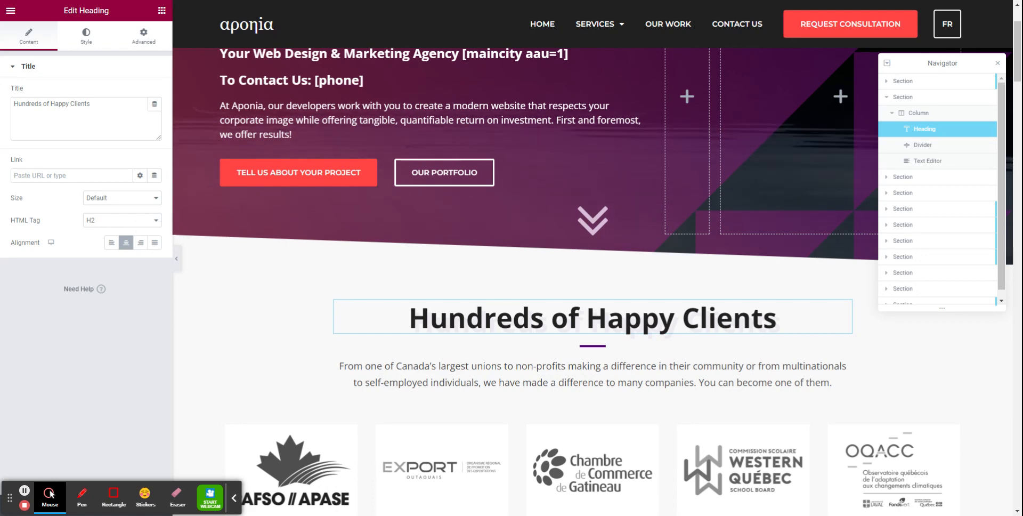
left_click(112, 246)
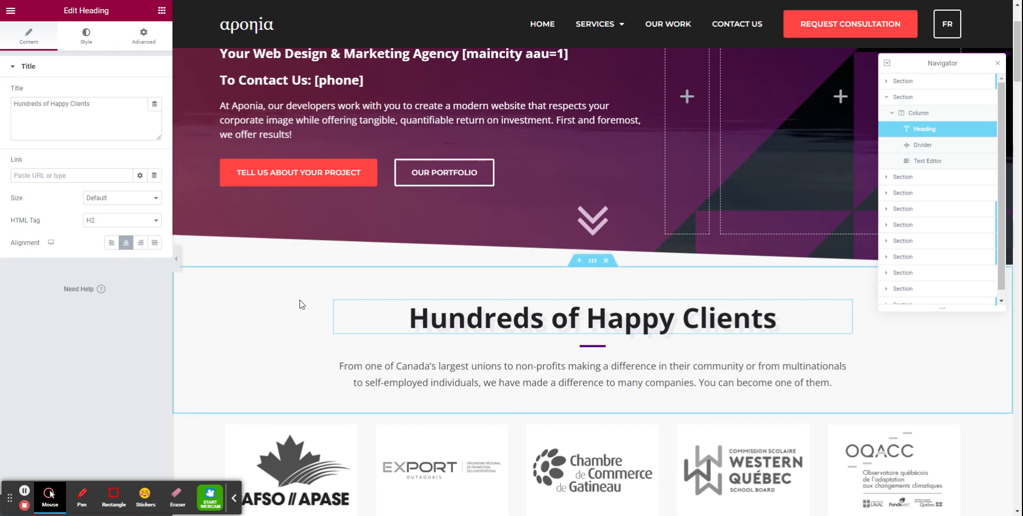
Step: Open the paragraph below the heading for editing and make the word "community" bold, underlined and italic
scroll(301, 299, "down", 1)
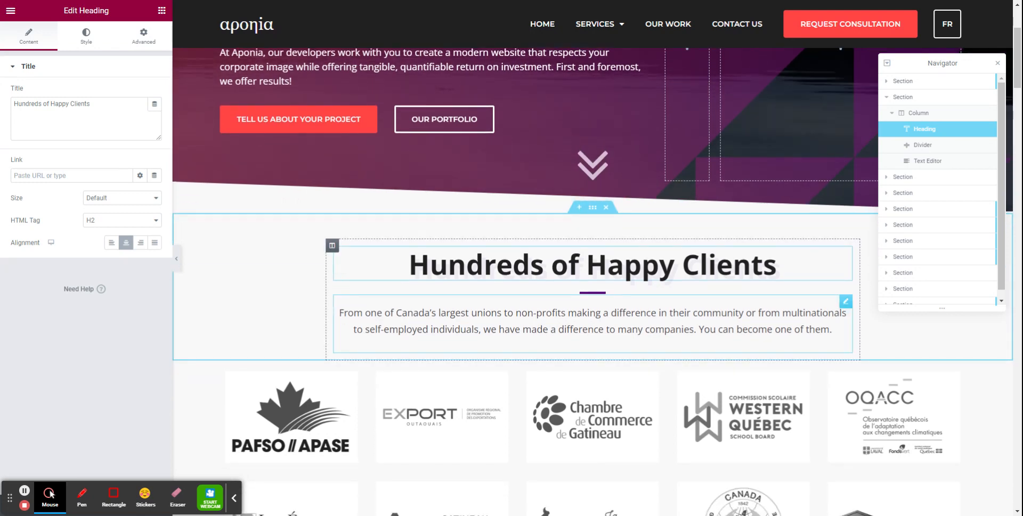
scroll(593, 266, "down", 1)
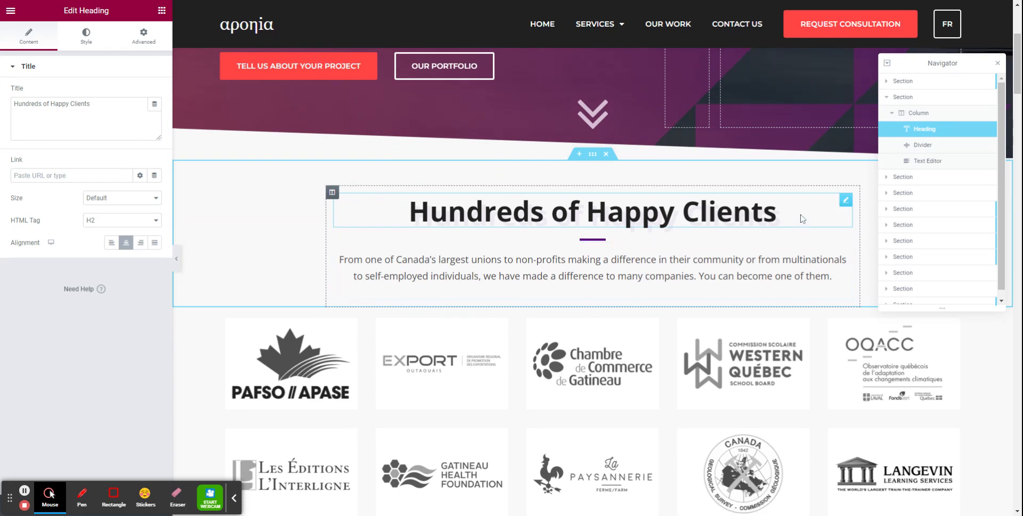
left_click(832, 275)
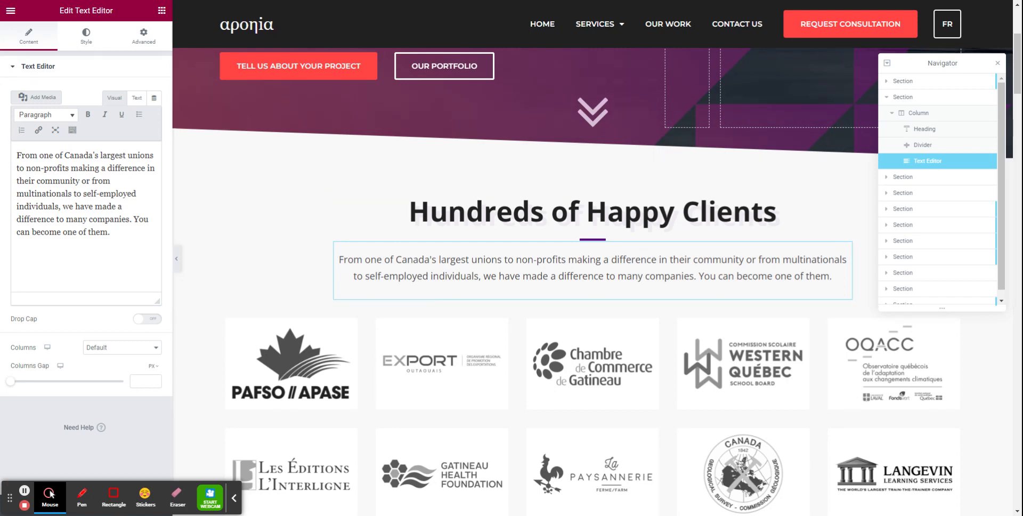
left_click_drag(30, 156, 95, 202)
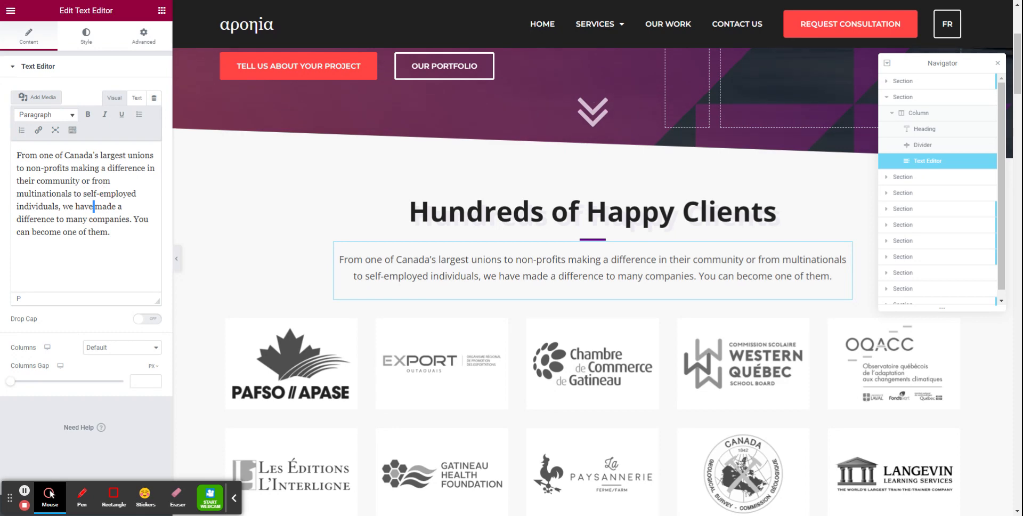
left_click(42, 182)
left_click_drag(81, 181, 37, 181)
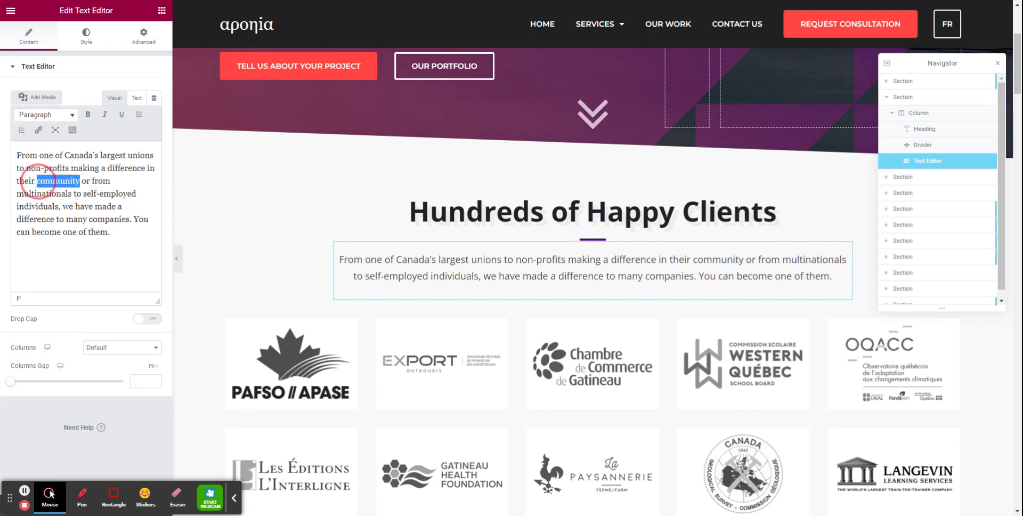
left_click(88, 115)
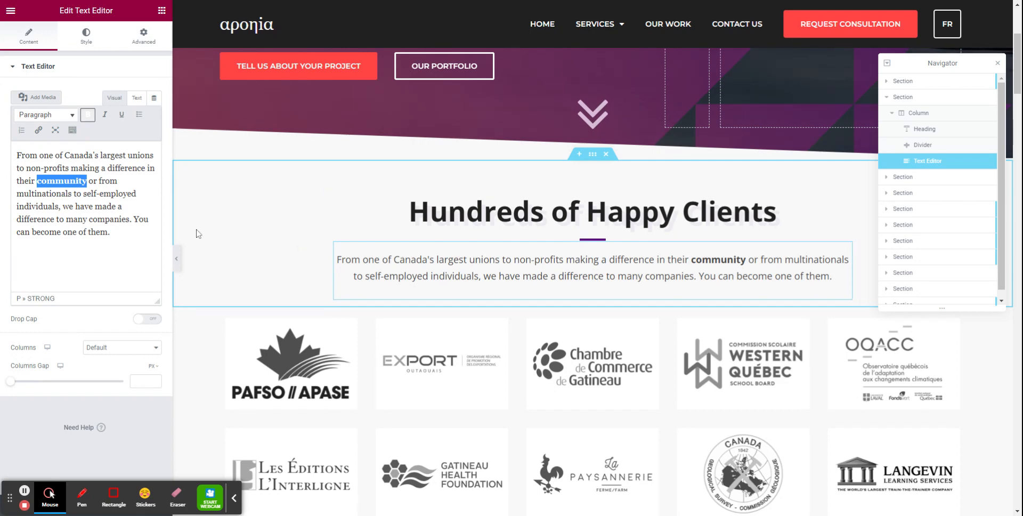
left_click(122, 115)
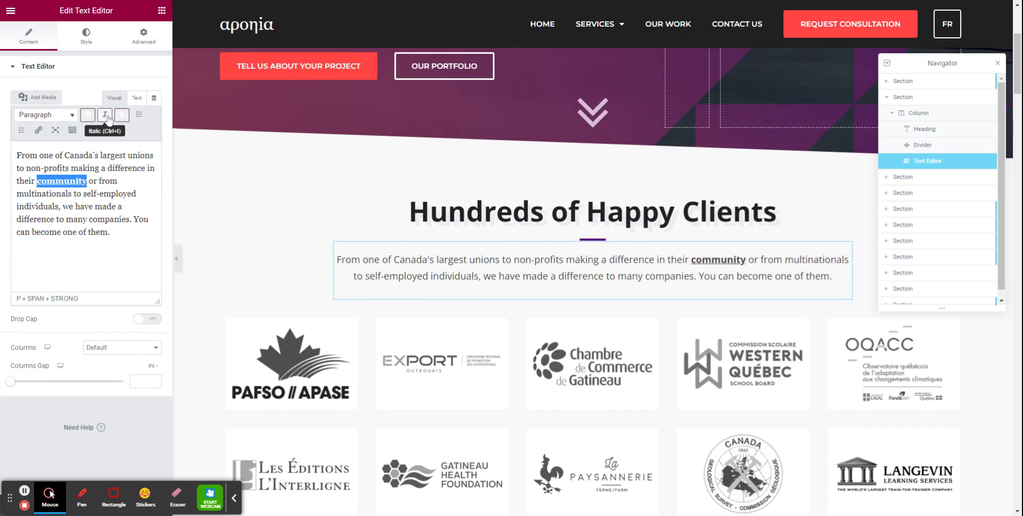
left_click(107, 118)
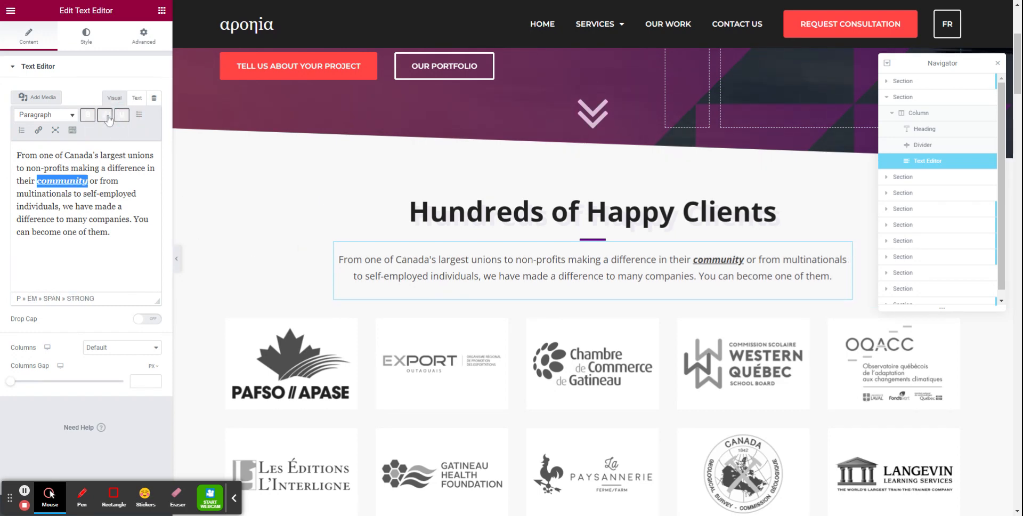
Step: Remove the italic, underline and bold formatting from the word "community"
left_click(108, 117)
left_click(122, 117)
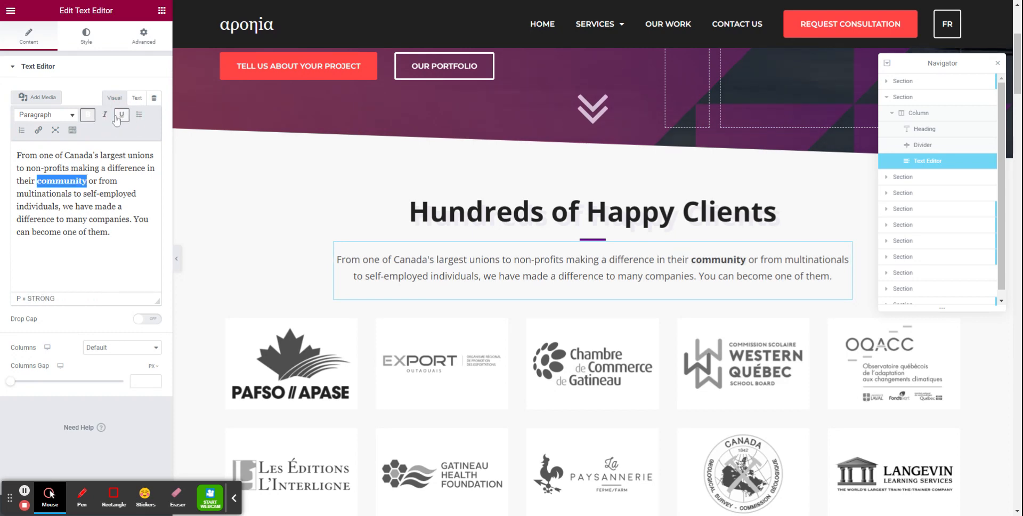
left_click(89, 118)
left_click(108, 207)
Step: Start a link on the word "community" in the paragraph and search the site's pages for "contact"
left_click_drag(40, 180, 52, 180)
left_click(46, 181)
double_click(64, 181)
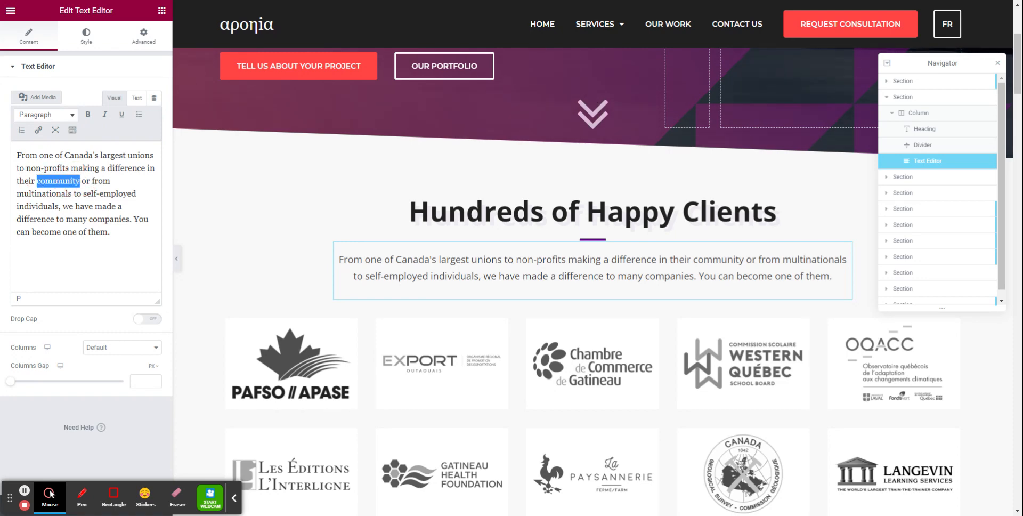
left_click(38, 133)
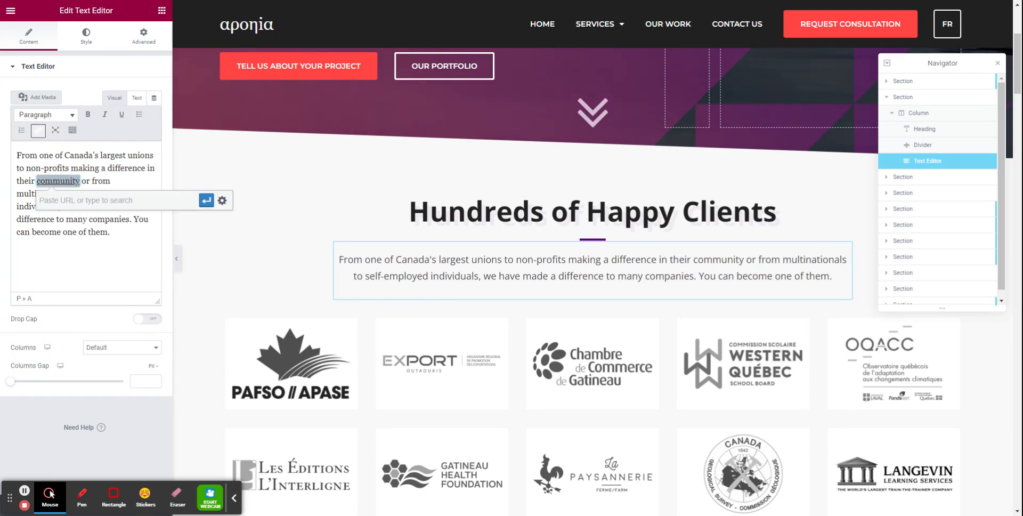
type("contact")
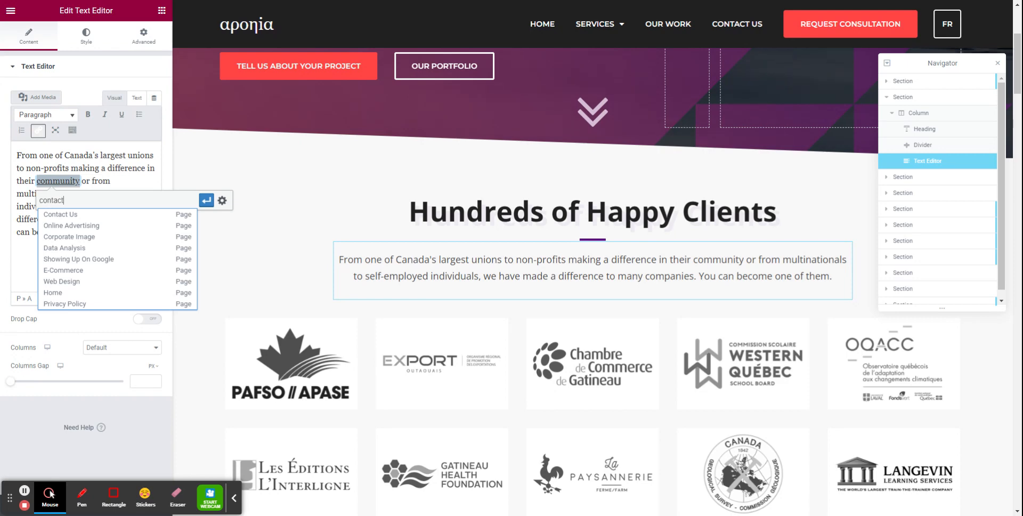
left_click_drag(68, 202, 35, 199)
key("ctrl+v")
key("ctrl+z")
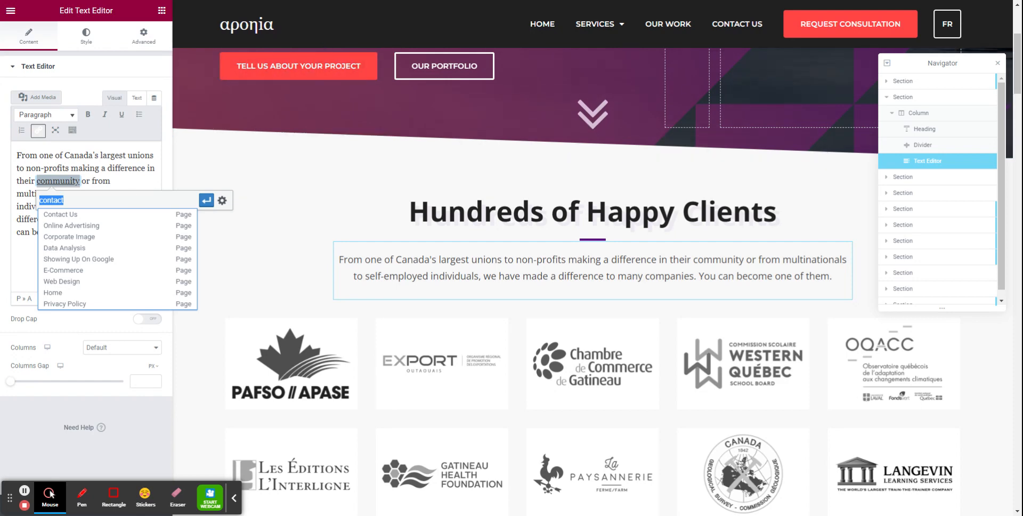
left_click(596, 0)
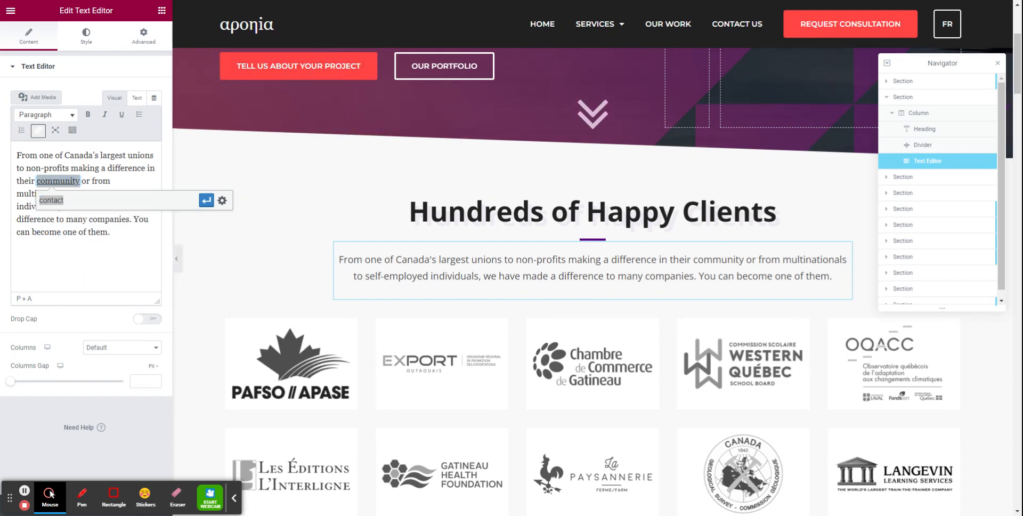
key("alt+Tab")
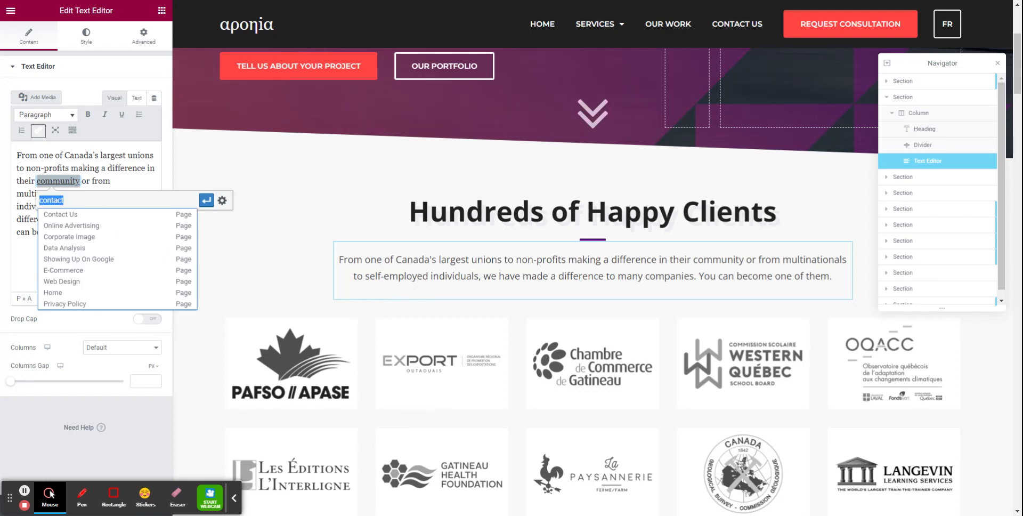
type("google.com")
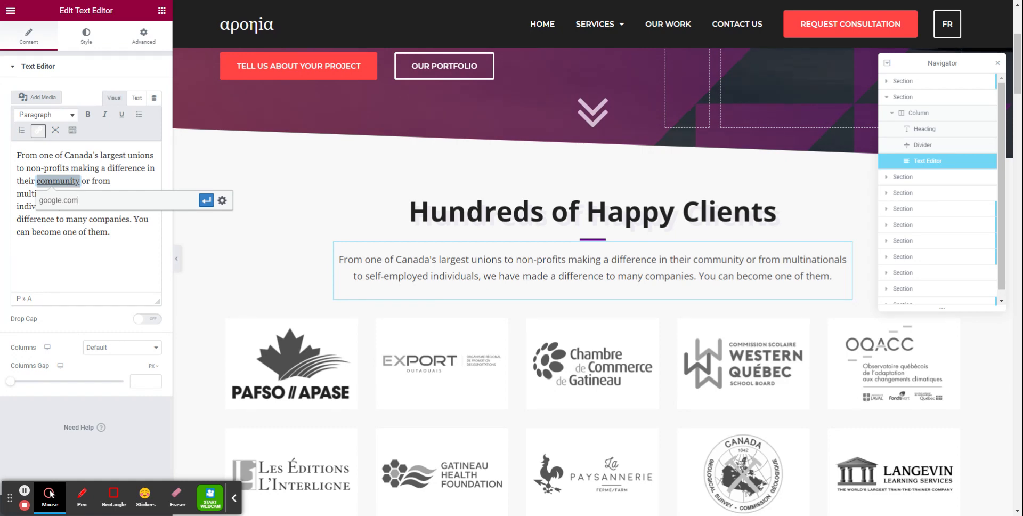
left_click(222, 202)
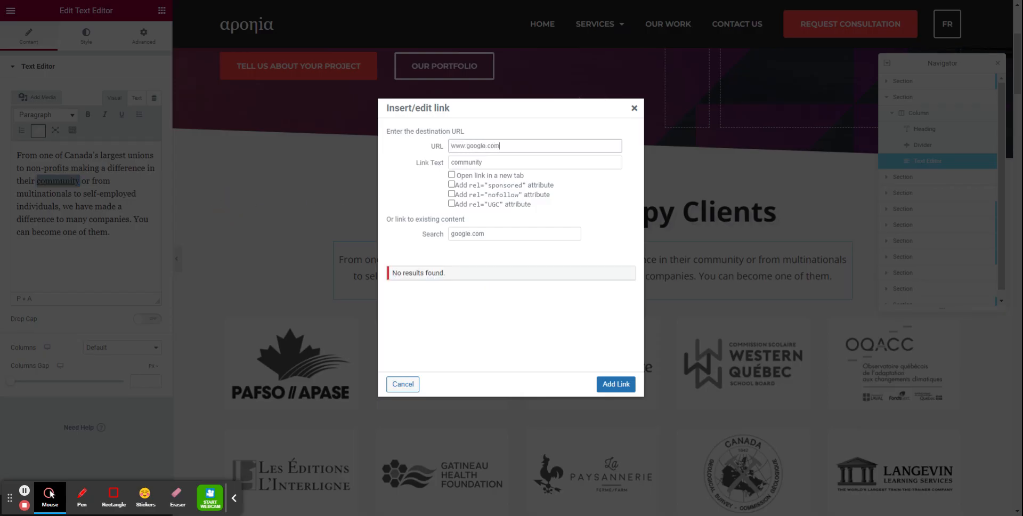
triple_click(452, 175)
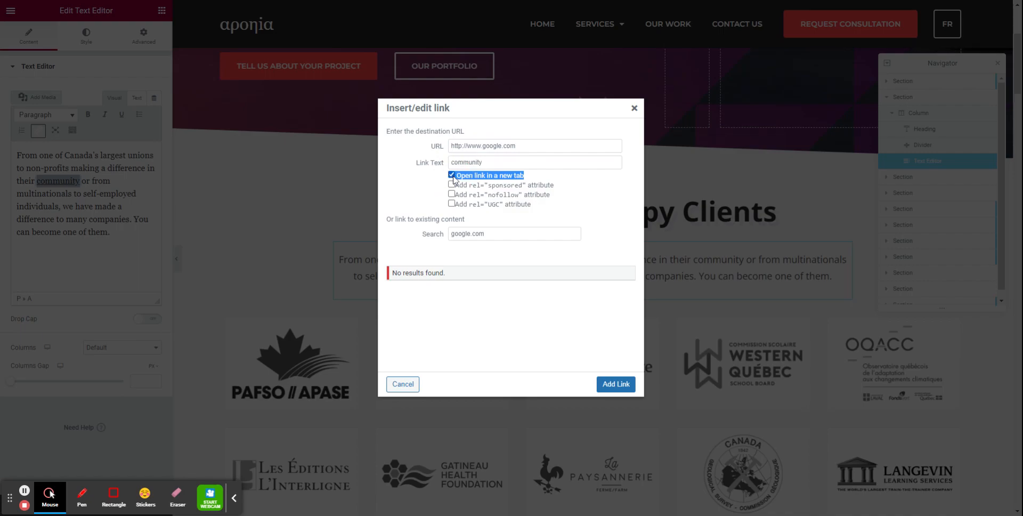
left_click(616, 383)
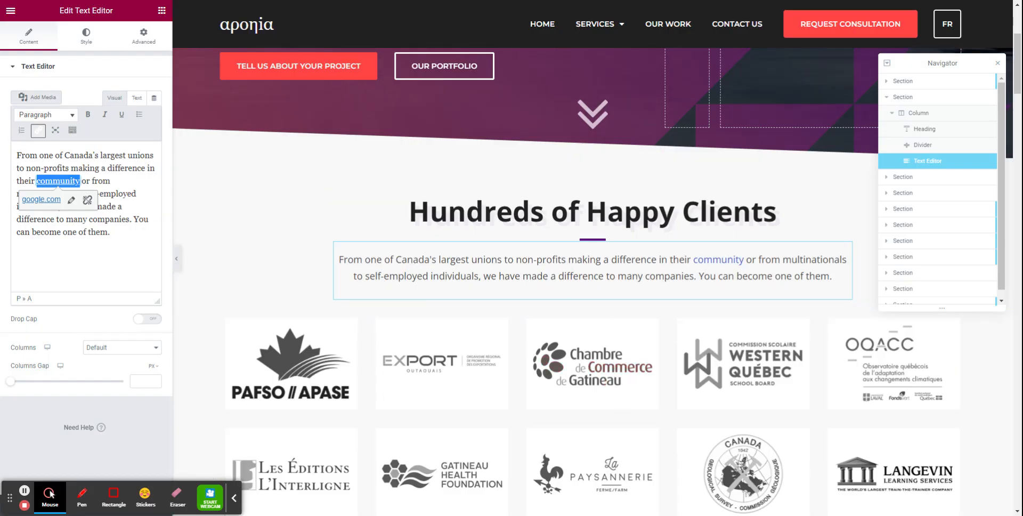
left_click(123, 194)
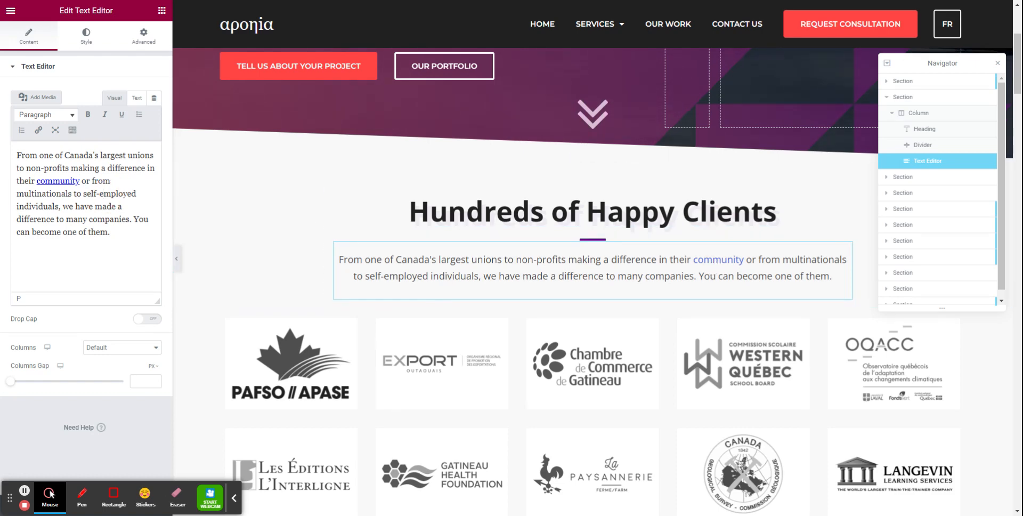
Step: Open the Web Development illustration beside the "Reach Your Audience" heading for editing
scroll(573, 282, "down", 1)
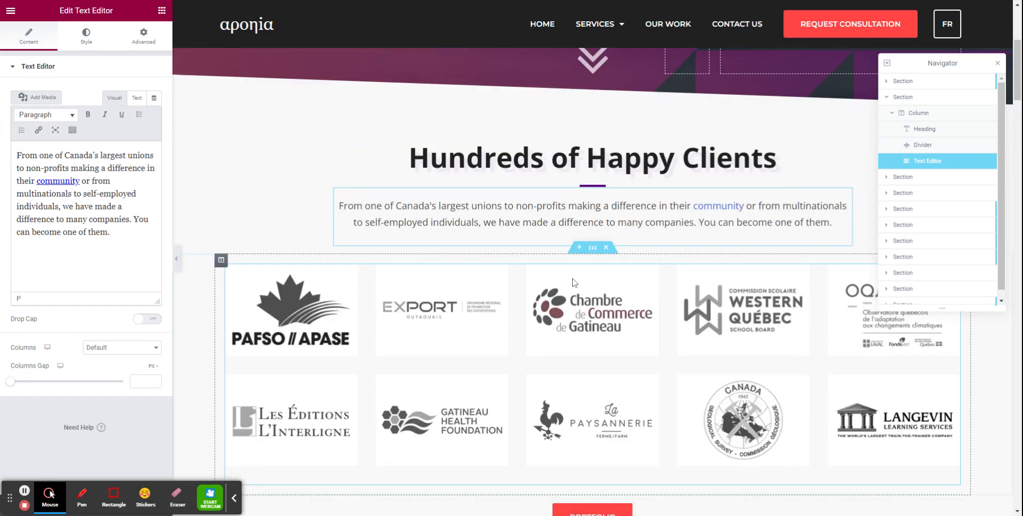
scroll(479, 261, "down", 1)
scroll(380, 267, "down", 4)
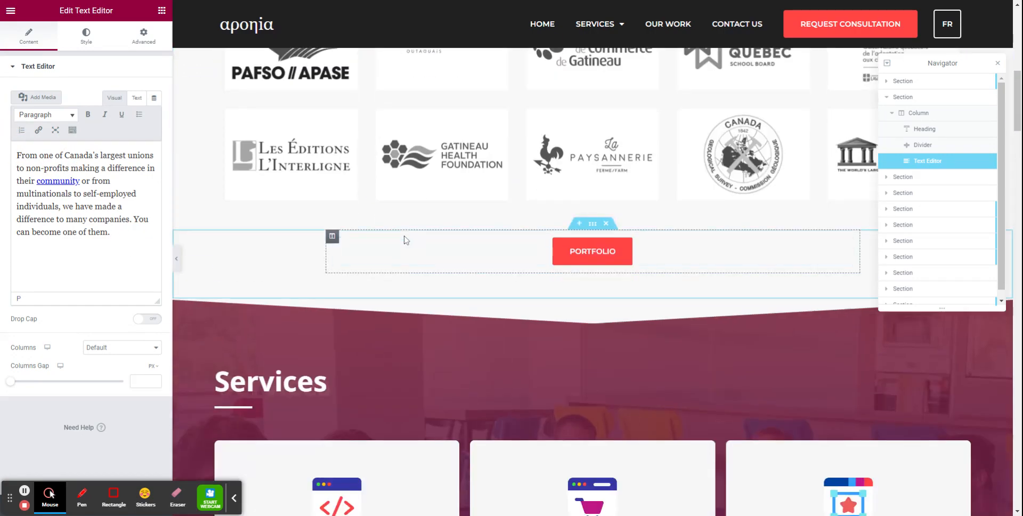
scroll(404, 239, "up", 3)
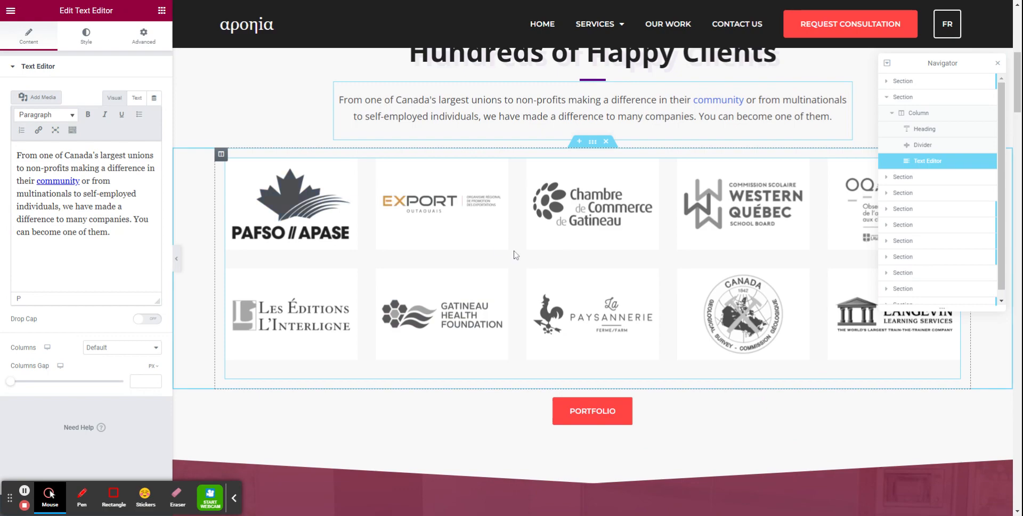
scroll(515, 255, "down", 20)
scroll(399, 161, "up", 3)
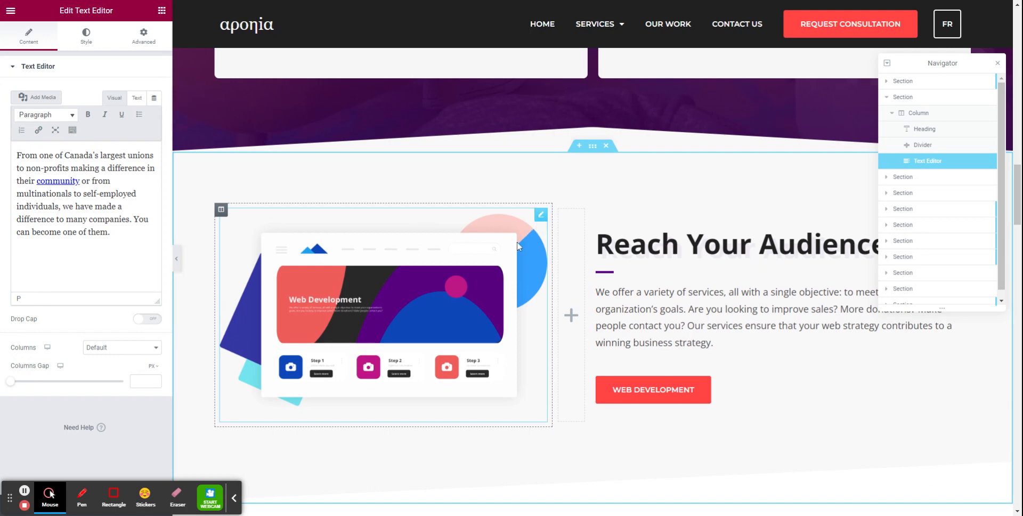
left_click(541, 215)
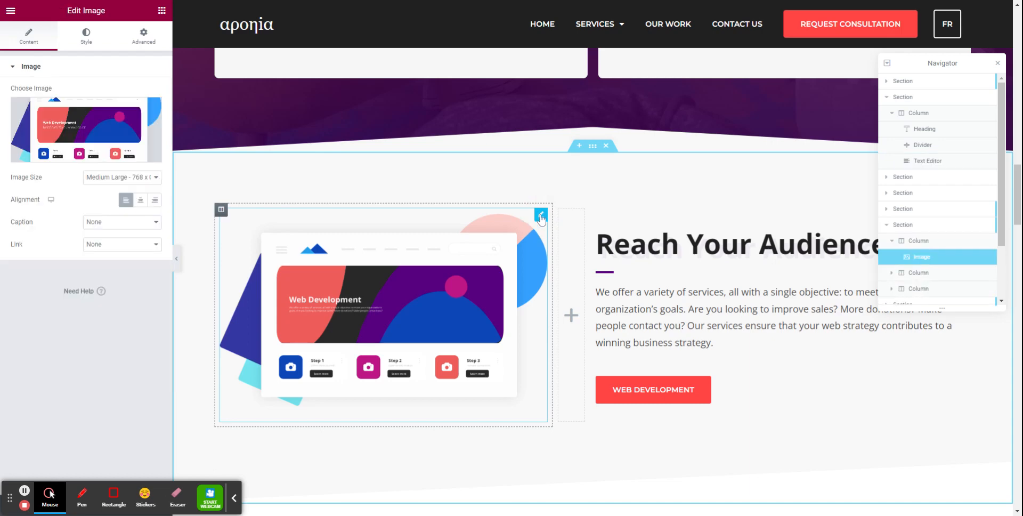
mouse_move(79, 117)
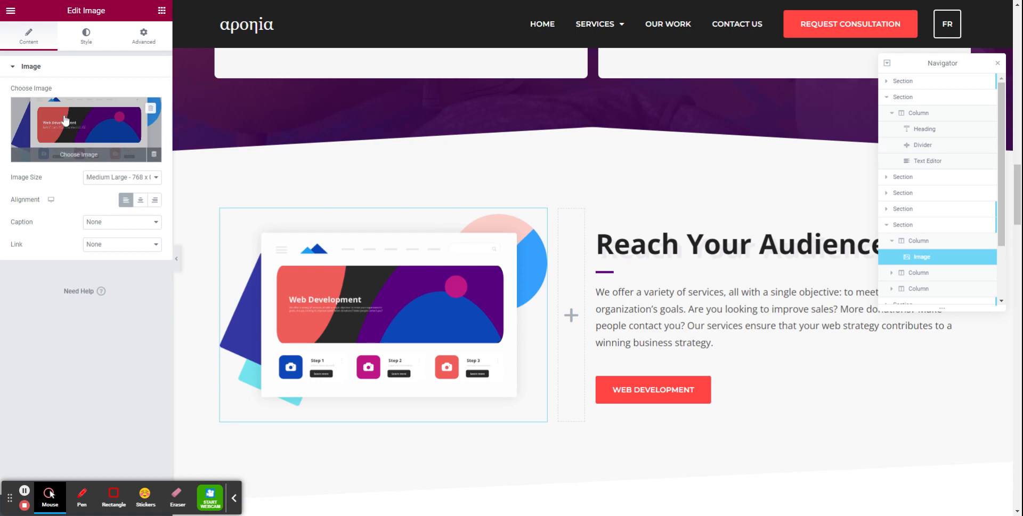
Step: Set the image's link type to Custom URL and review its additional link options
left_click(98, 249)
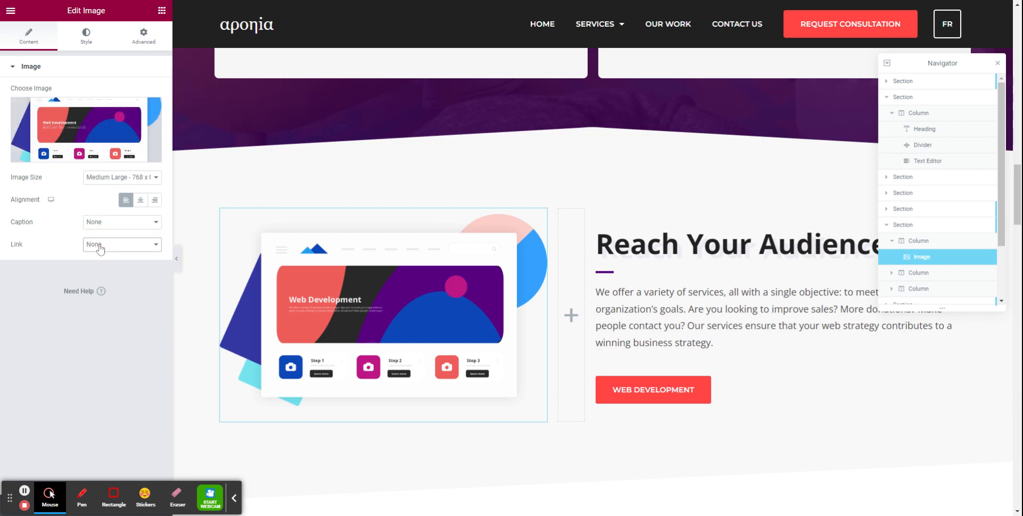
double_click(16, 245)
left_click(105, 247)
left_click(104, 272)
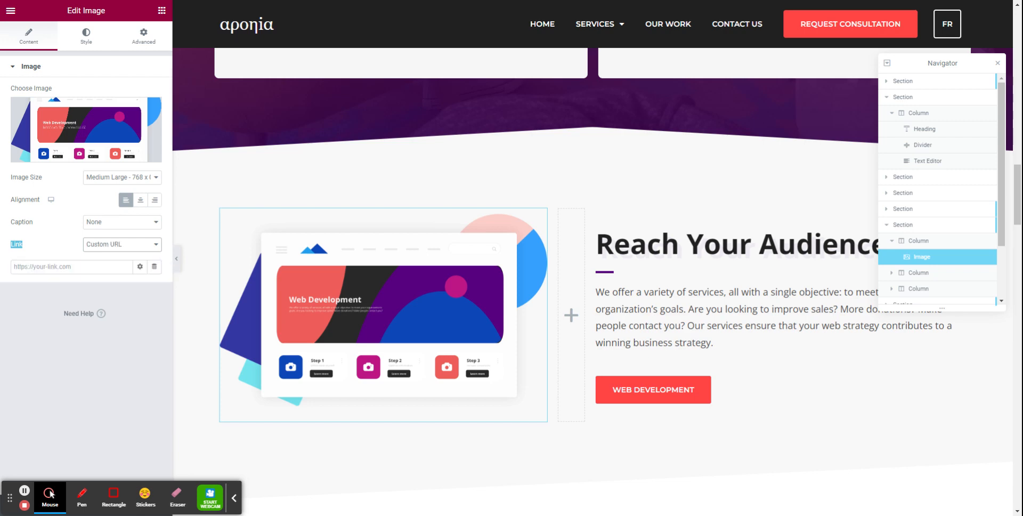
left_click(93, 270)
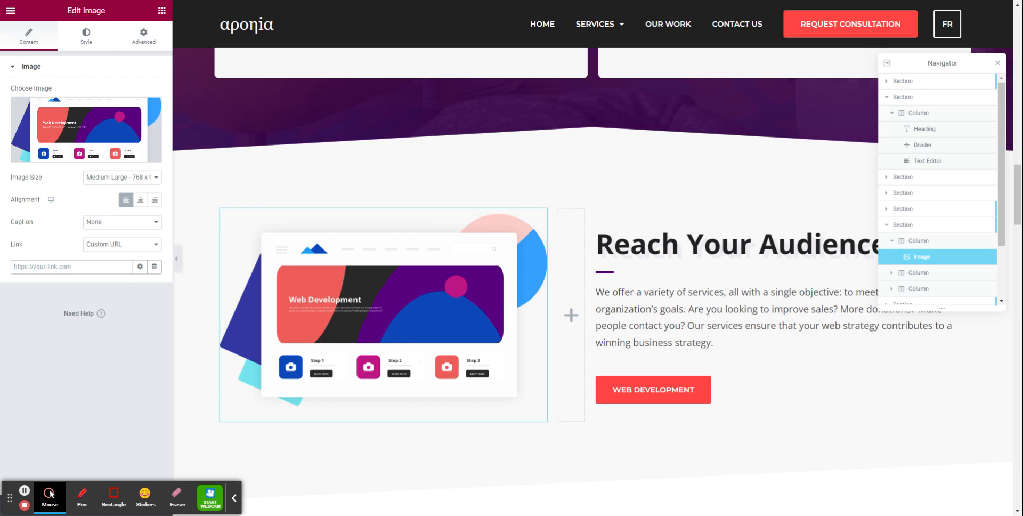
left_click(140, 269)
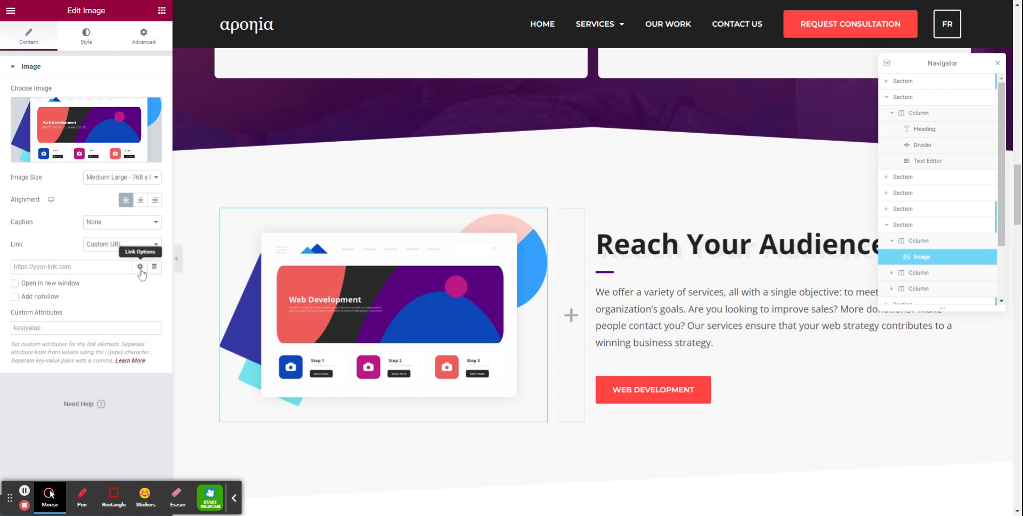
left_click(140, 267)
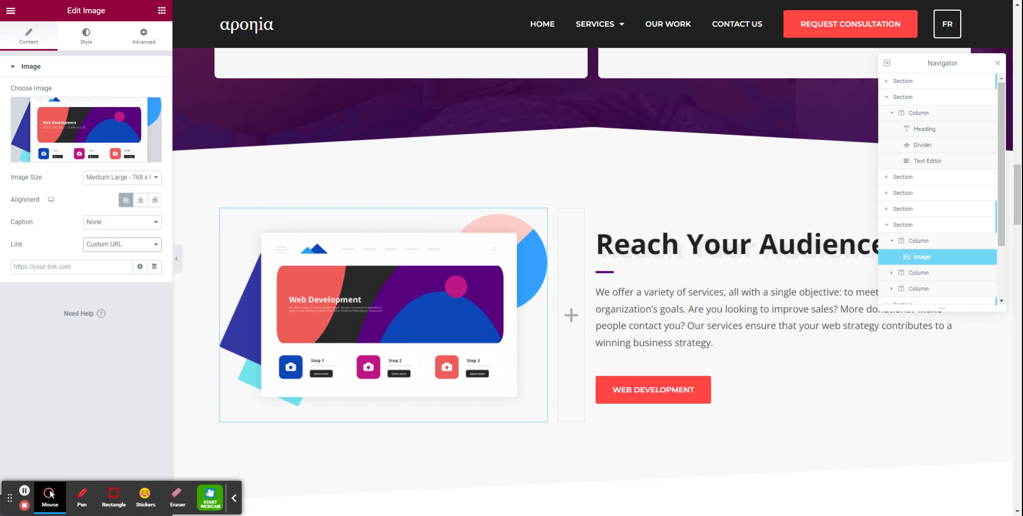
Step: Try linking the image to its media file with a lightbox preview, and set the link back to None
key("Up")
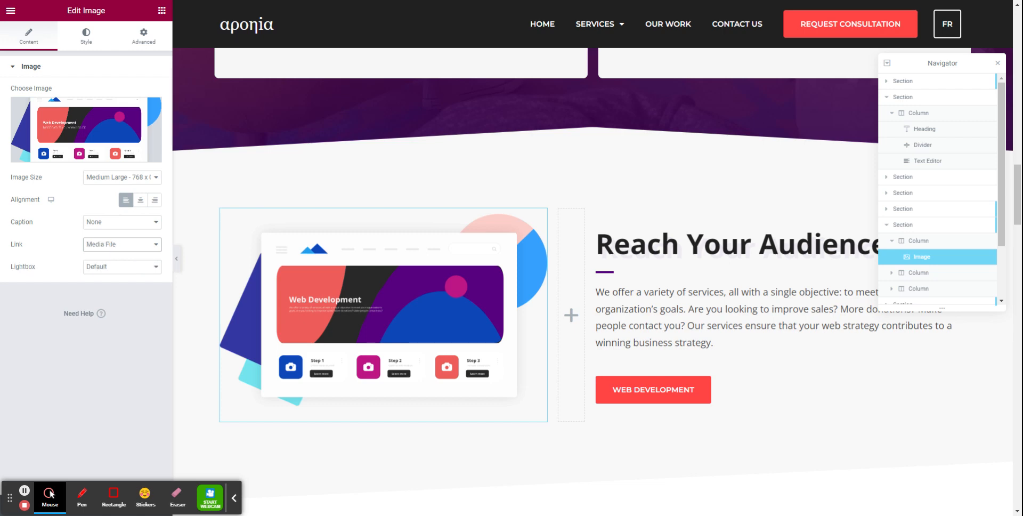
left_click(351, 298)
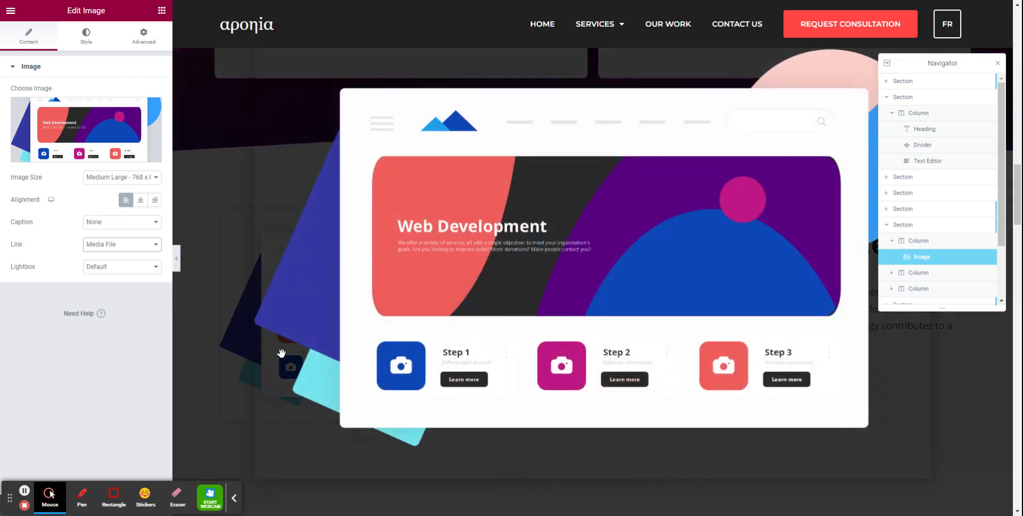
left_click(229, 332)
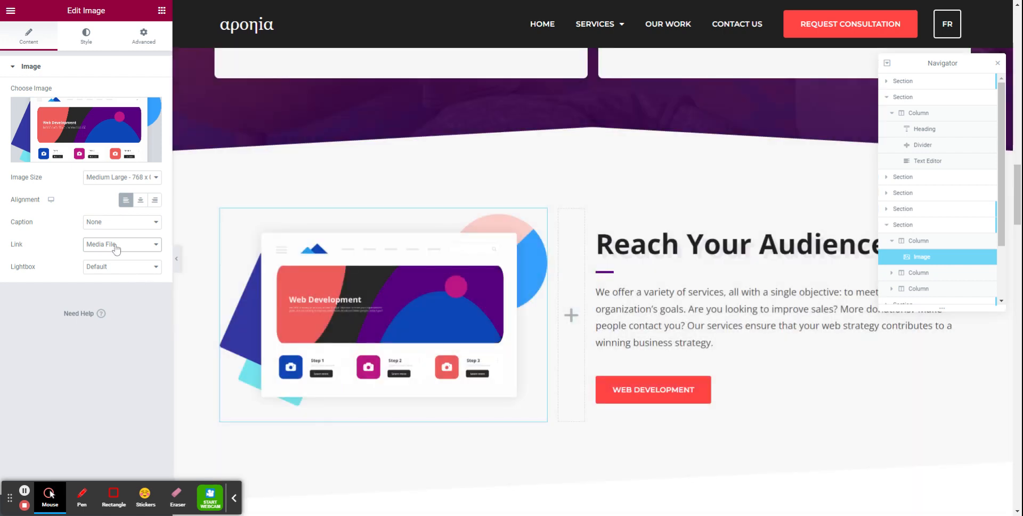
left_click(112, 257)
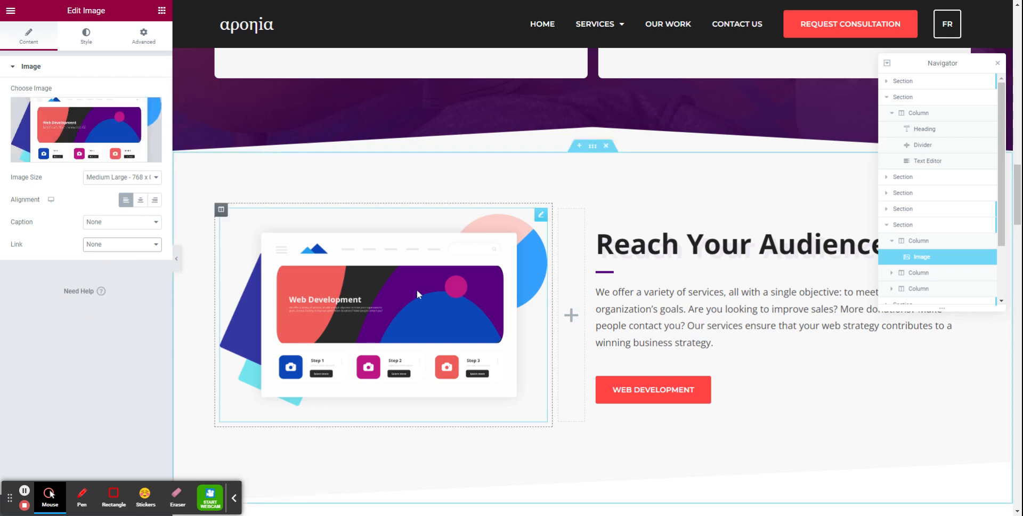
Step: Replace the illustration with cropped-favicon.png from the media library
left_click(103, 131)
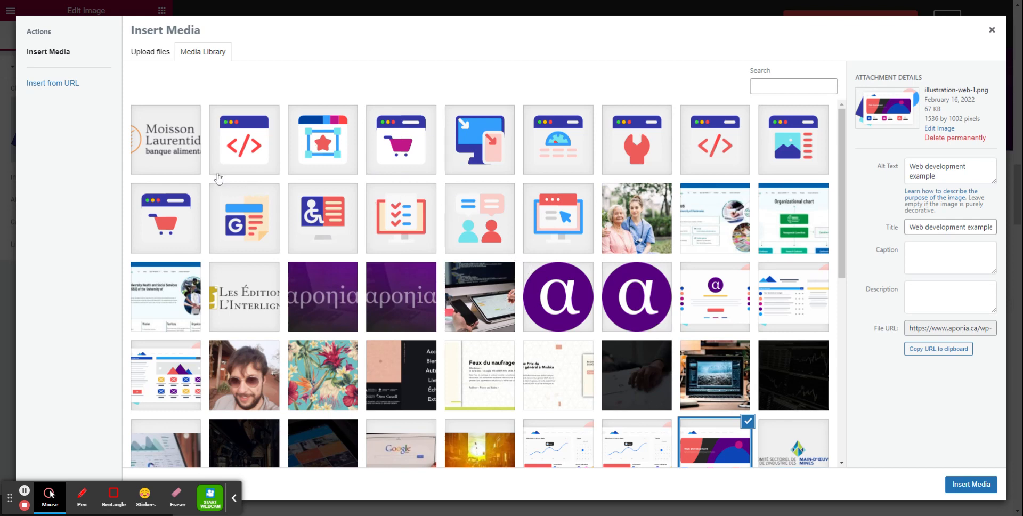
scroll(393, 189, "down", 4)
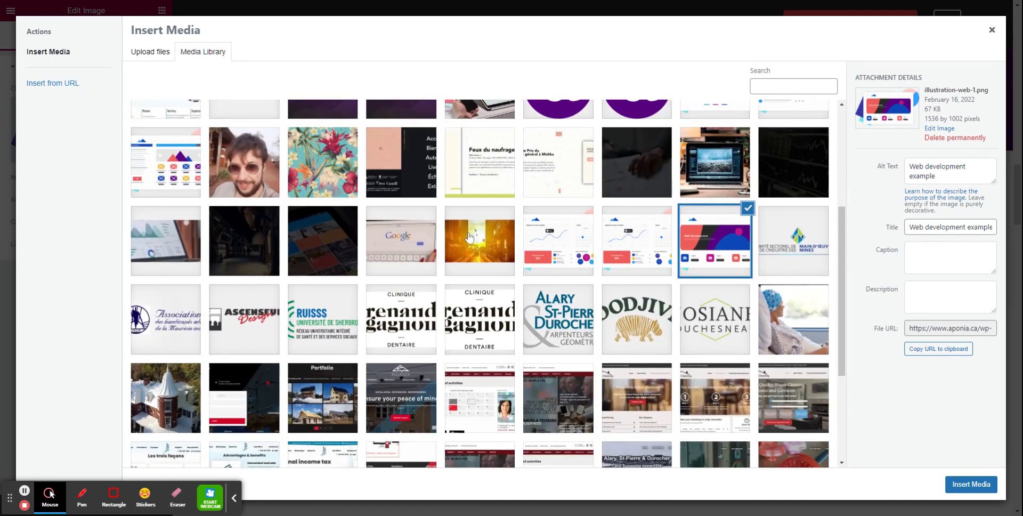
left_click(558, 246)
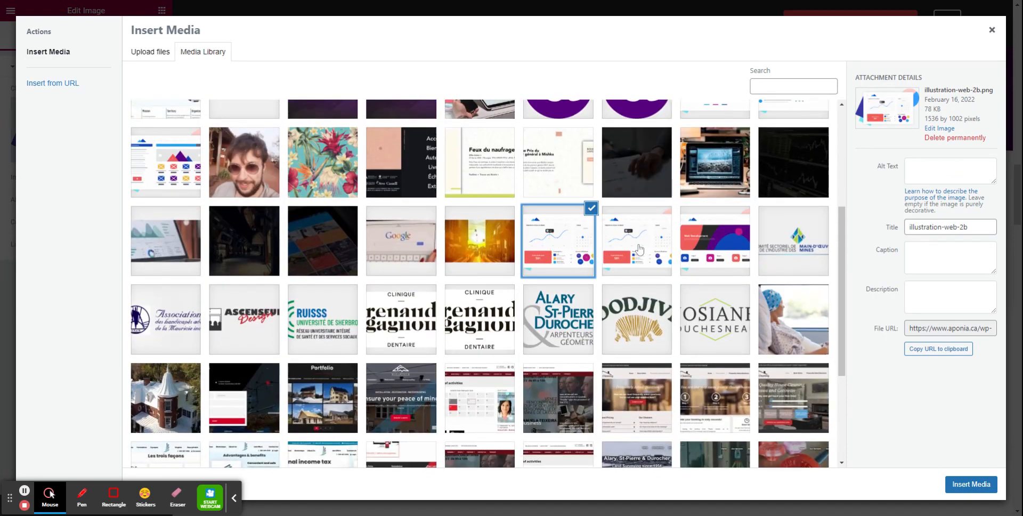
scroll(612, 261, "up", 2)
scroll(548, 218, "up", 2)
left_click(573, 294)
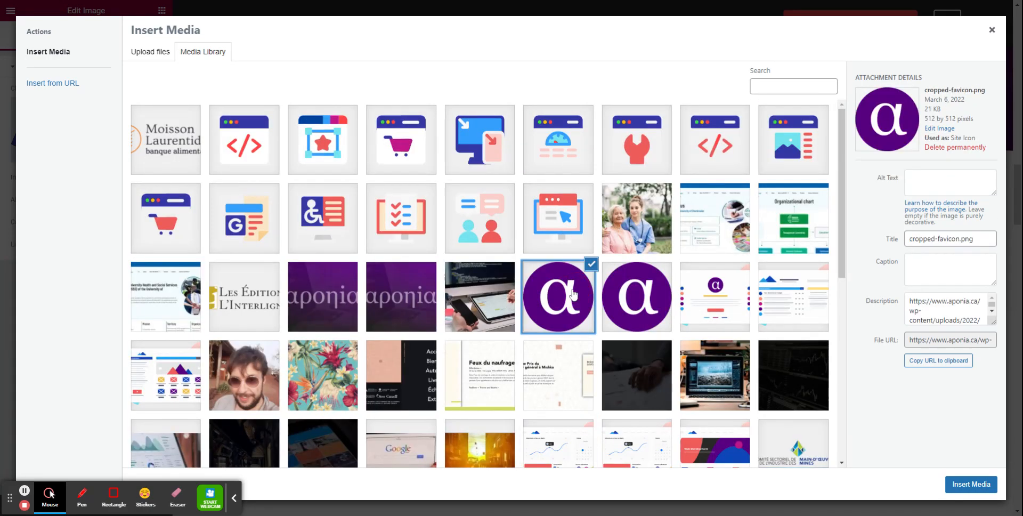
left_click(964, 488)
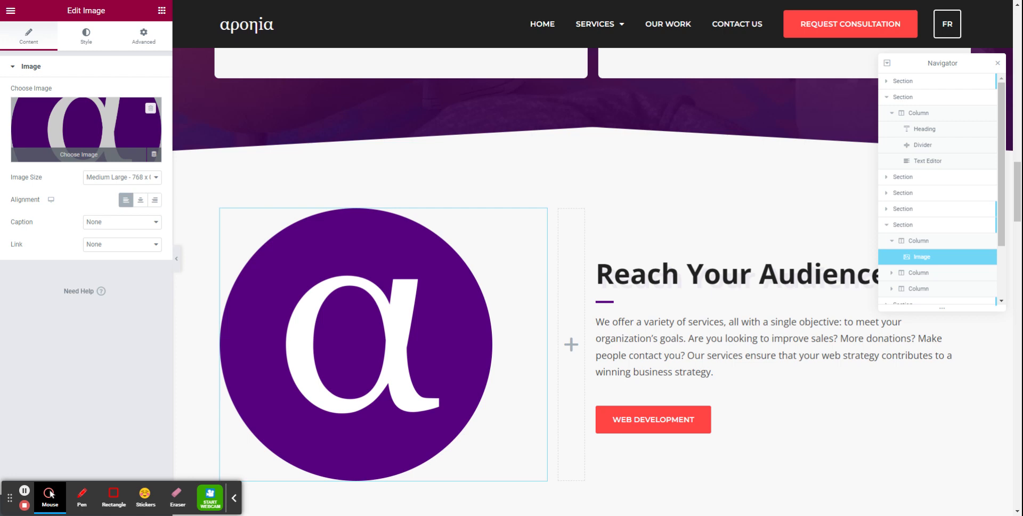
Step: Look at the option for uploading a new image file and close the media dialog without uploading anything
left_click(87, 128)
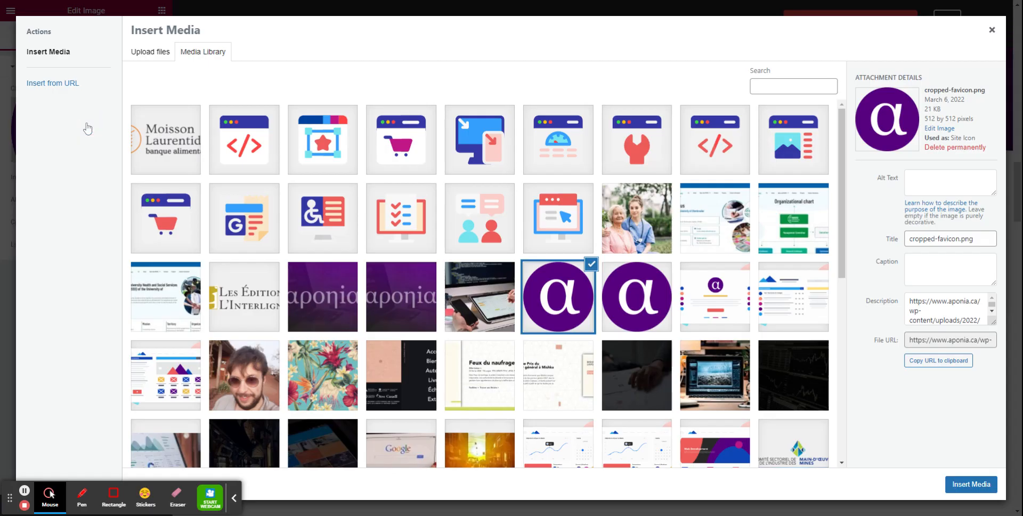
left_click(151, 55)
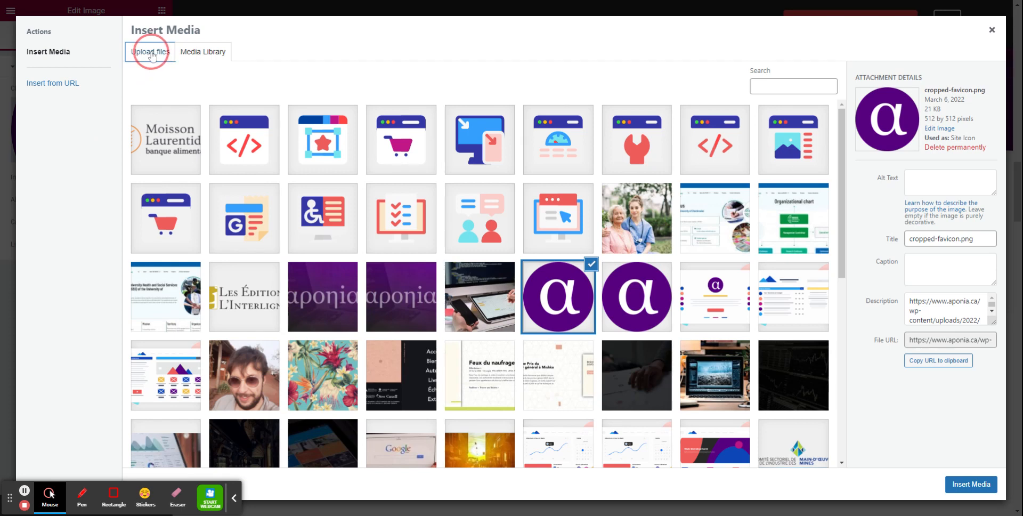
left_click(153, 57)
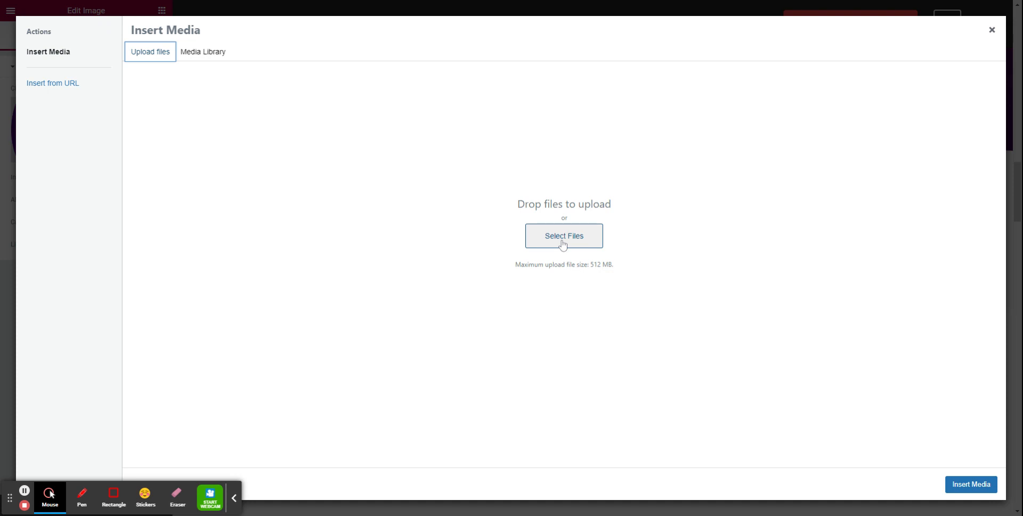
left_click(562, 244)
left_click(991, 30)
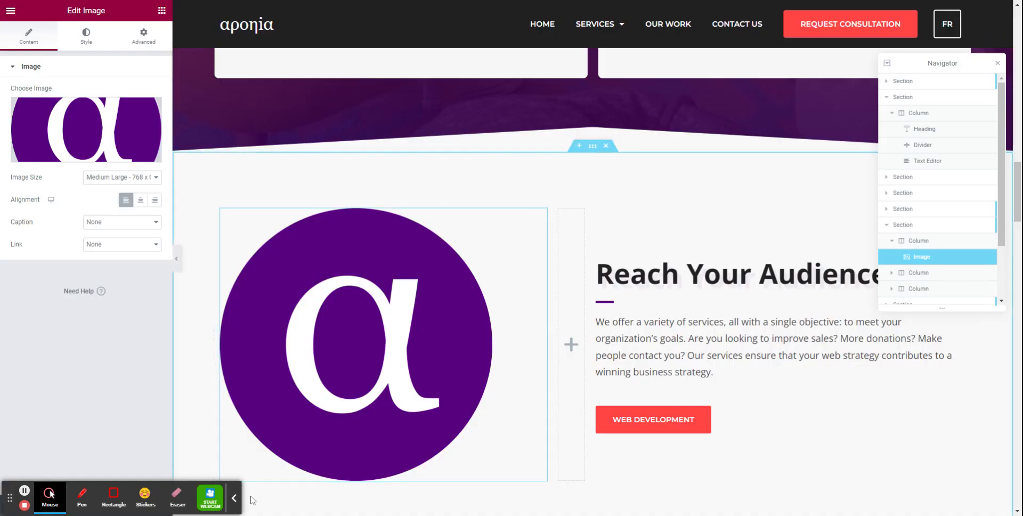
left_click(234, 498)
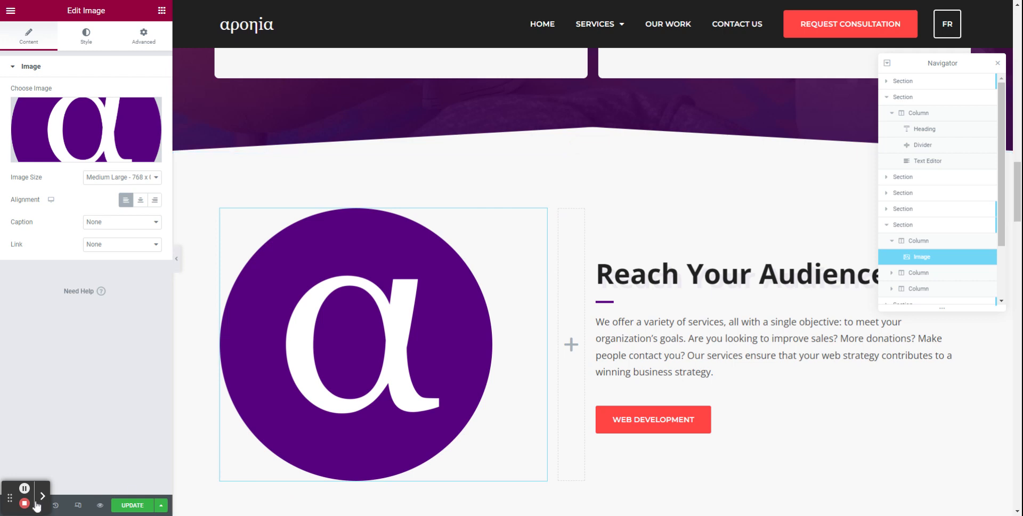